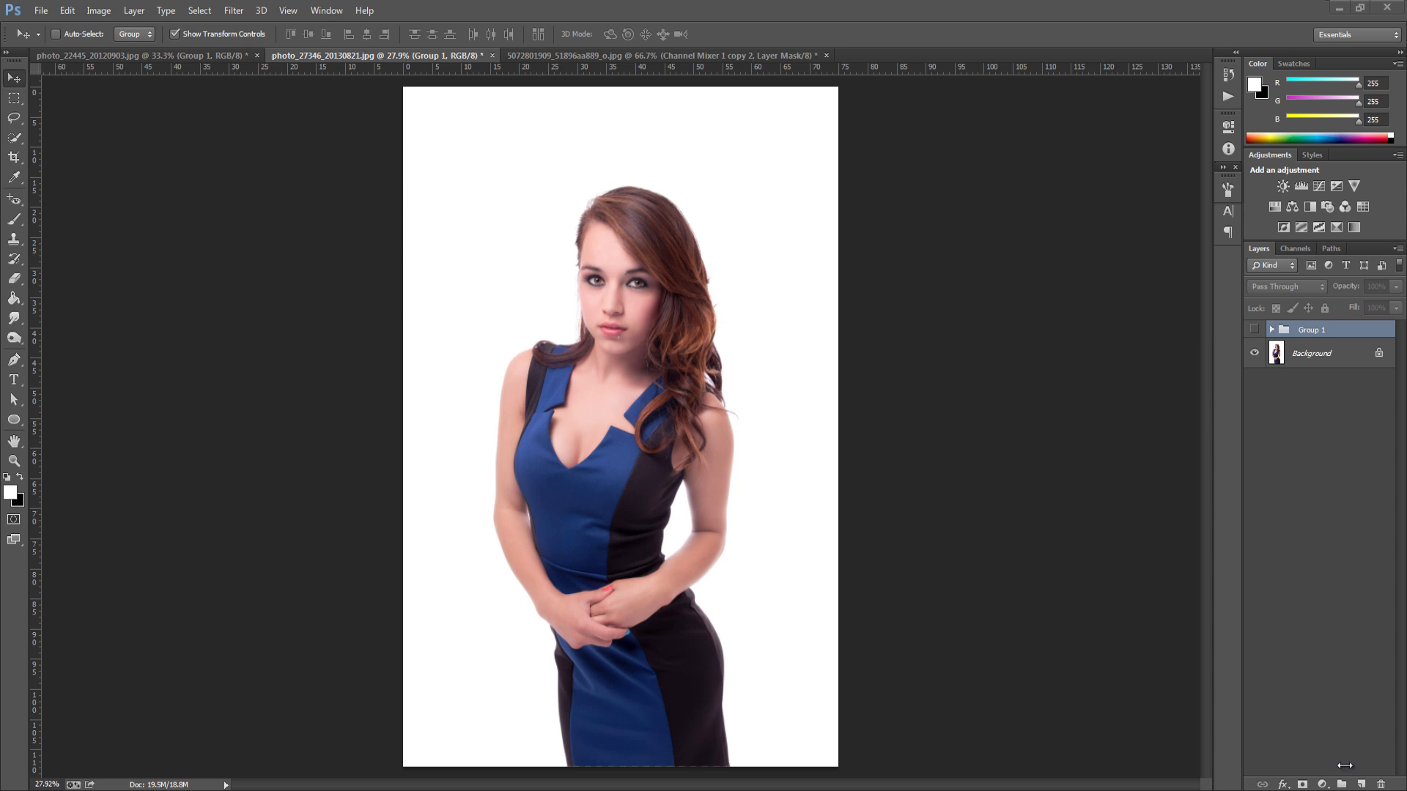
Add a Channel Mixer adjustment layer directly above the Background layer and make it monochrome.
{"action": "left_click", "coordinate": [1254, 329]}
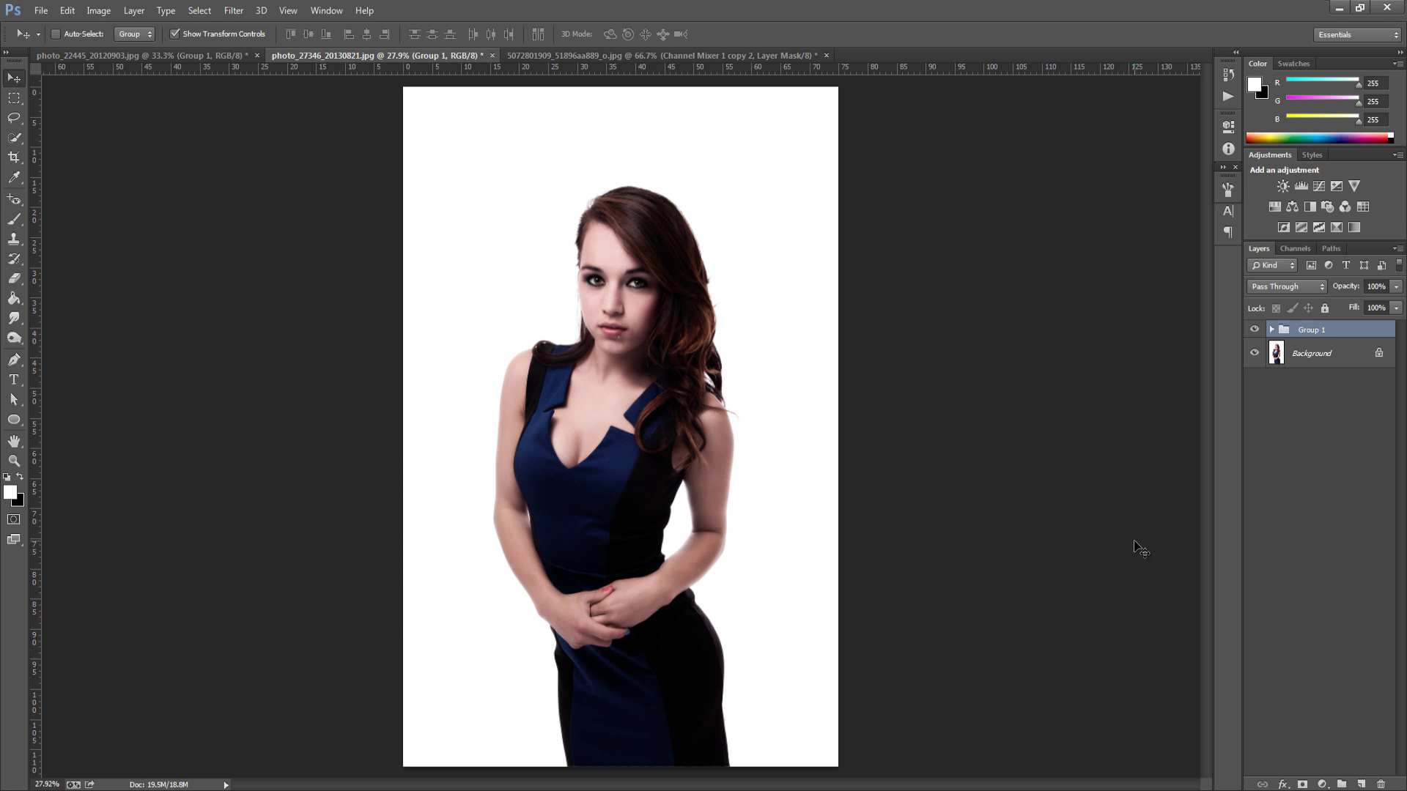
{"action": "left_click", "coordinate": [1255, 330]}
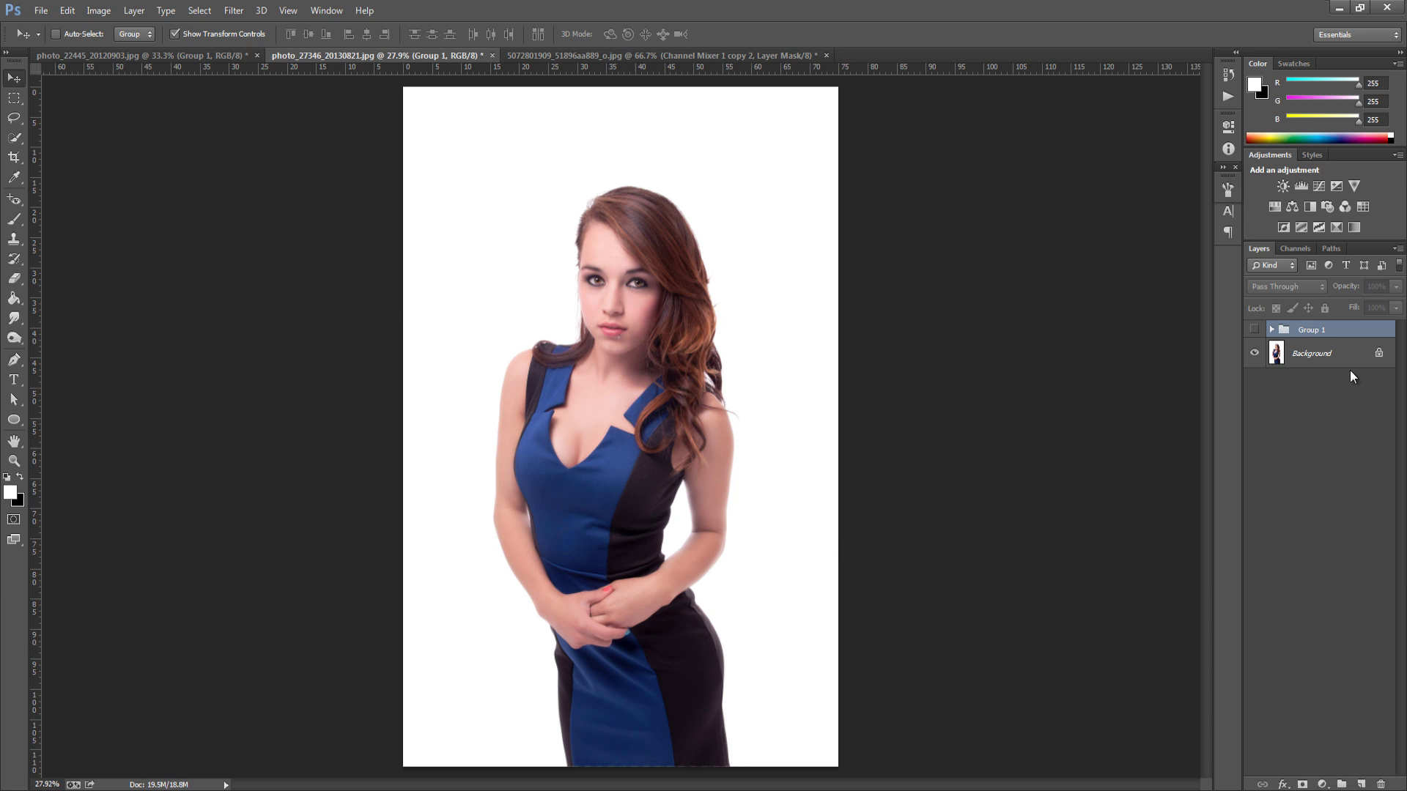
{"action": "key", "text": "alt+bracketleft"}
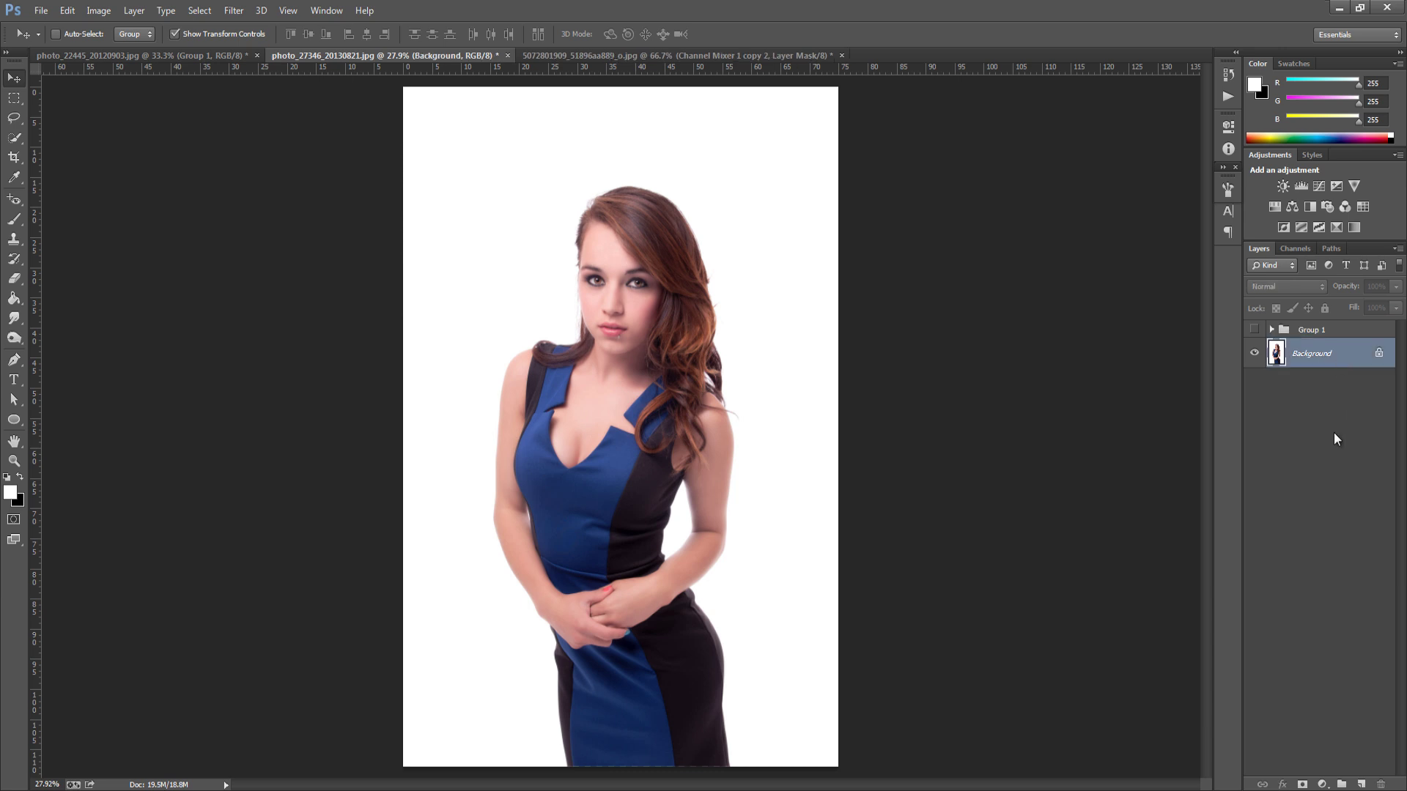
{"action": "left_click", "coordinate": [1323, 785]}
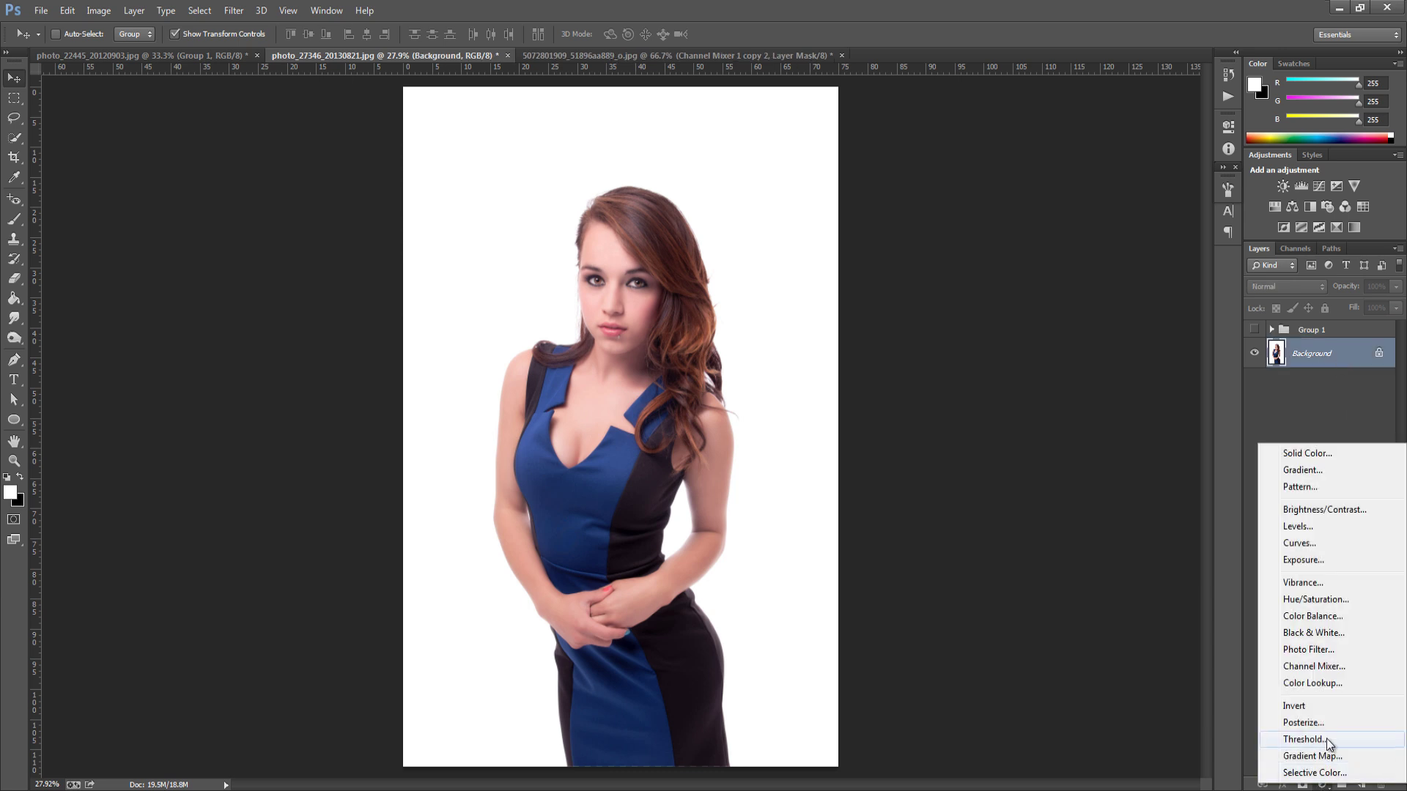
{"action": "left_click", "coordinate": [1320, 665]}
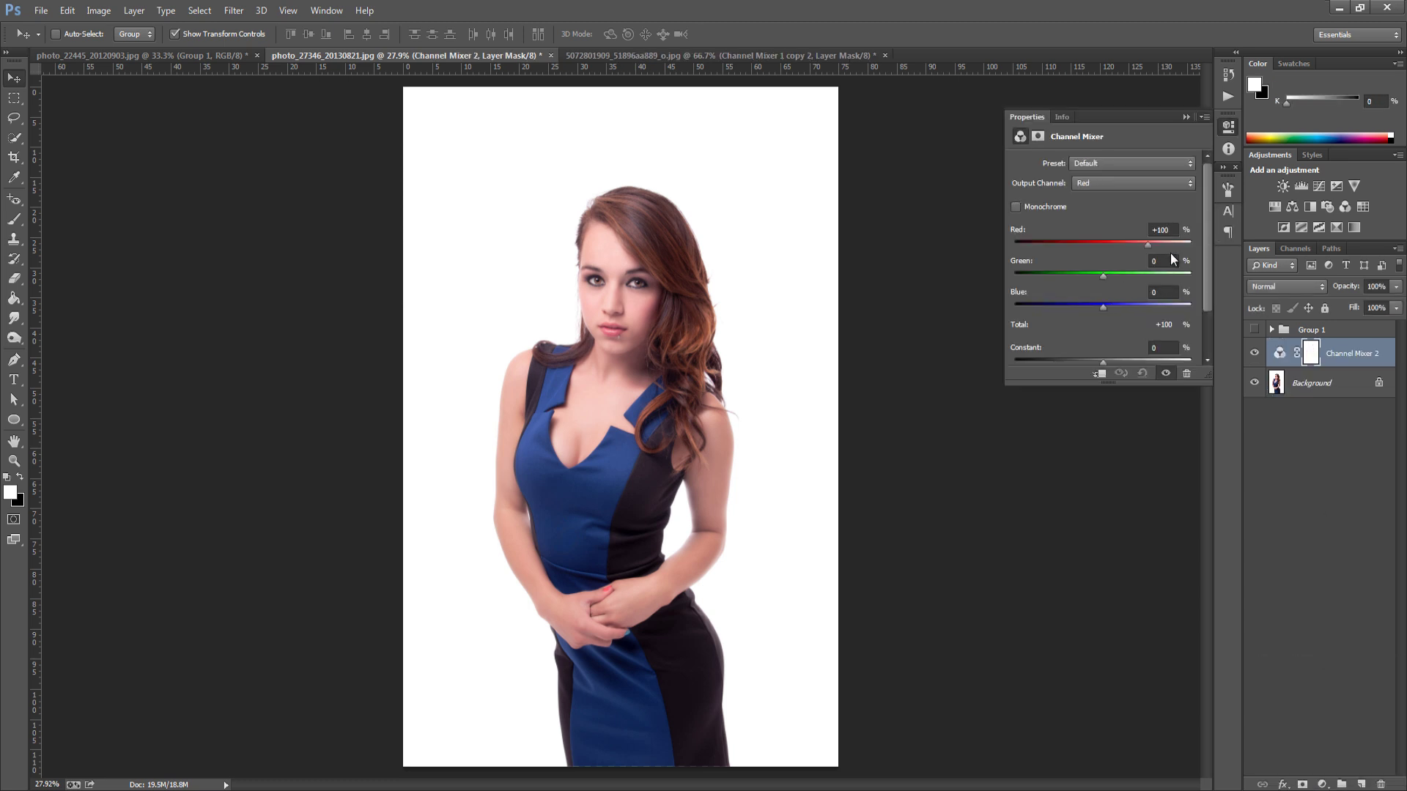
{"action": "left_click", "coordinate": [1015, 207]}
{"action": "left_click", "coordinate": [1185, 117]}
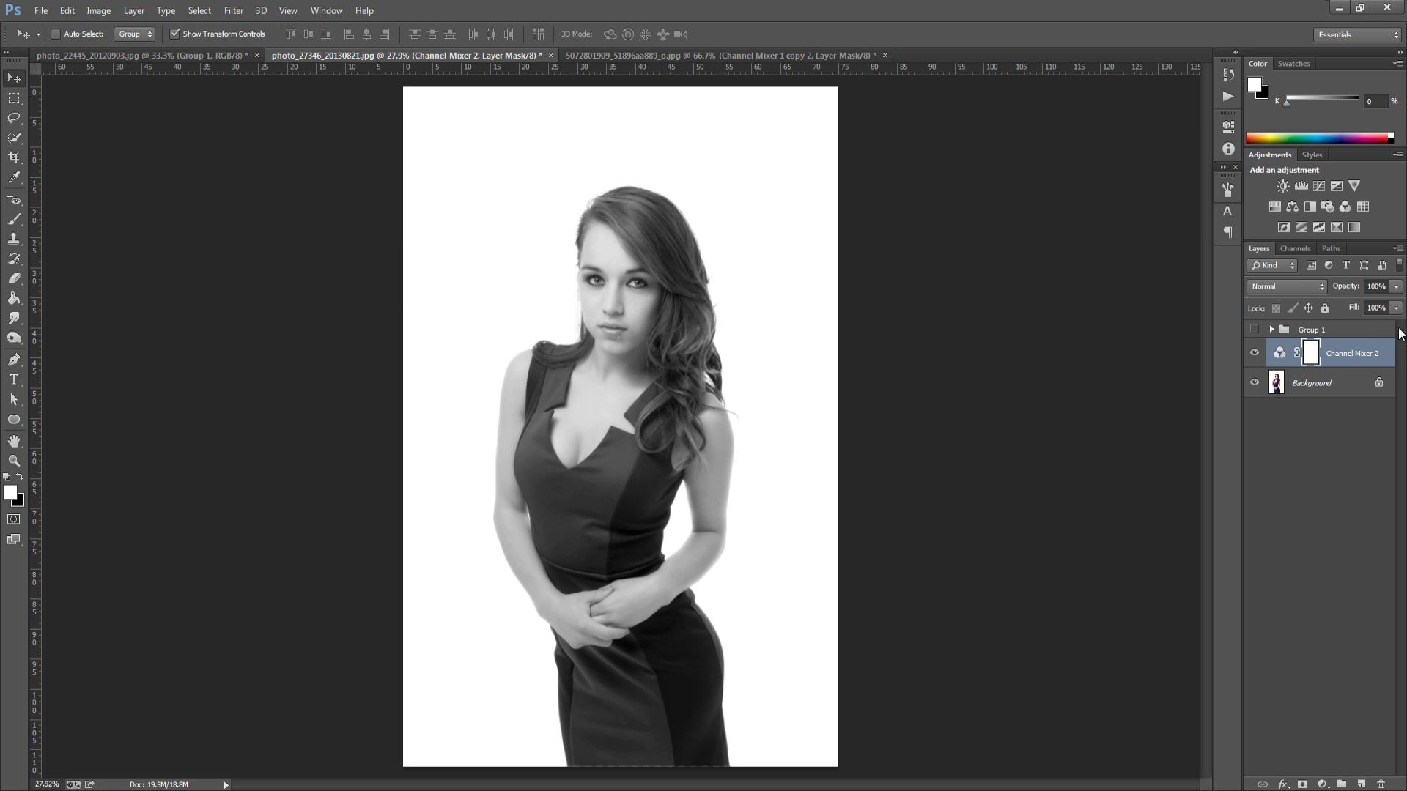
Duplicate the Channel Mixer layer twice and hide both copies.
{"action": "key", "text": "ctrl+j"}
{"action": "key", "text": "ctrl+j"}
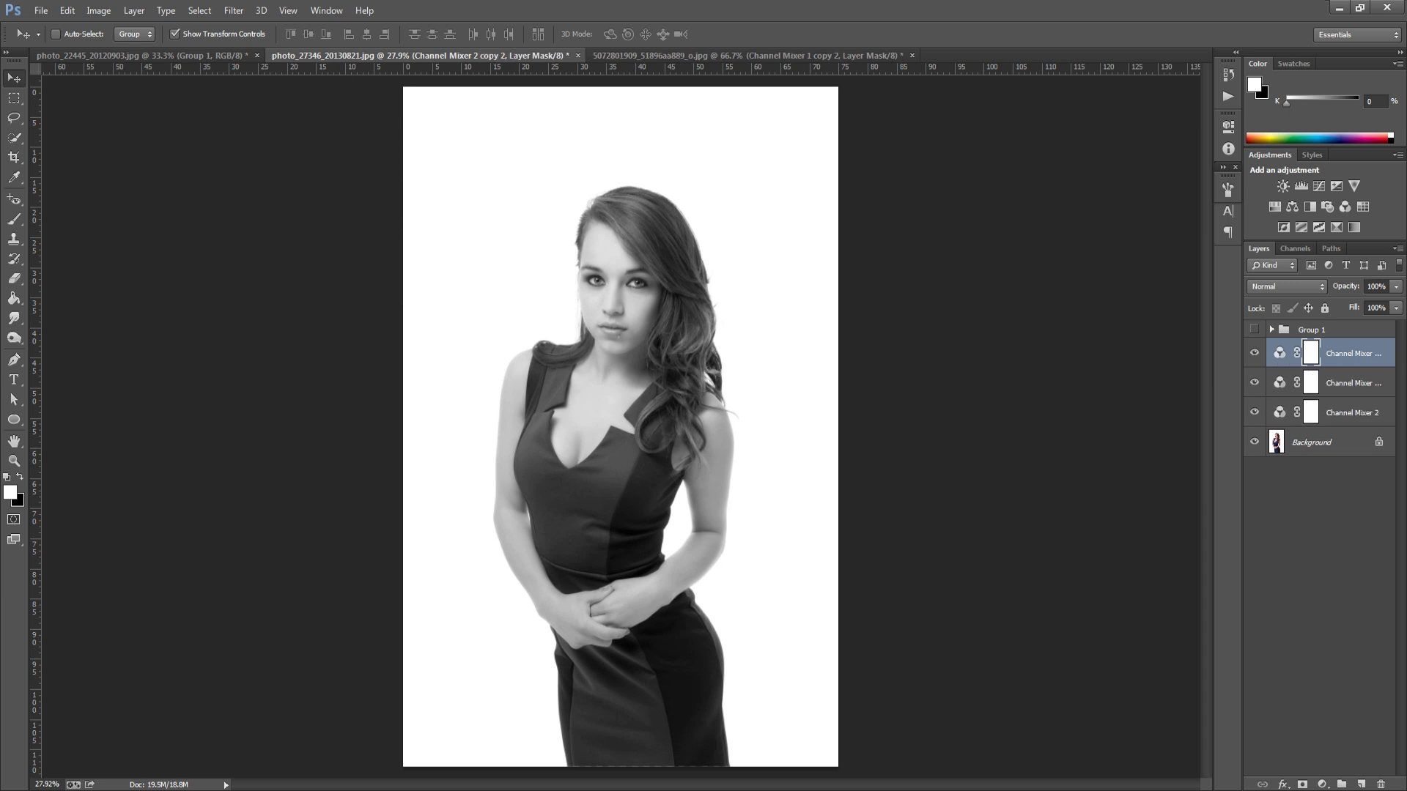
{"action": "left_click", "coordinate": [1255, 353]}
{"action": "left_click", "coordinate": [1254, 383]}
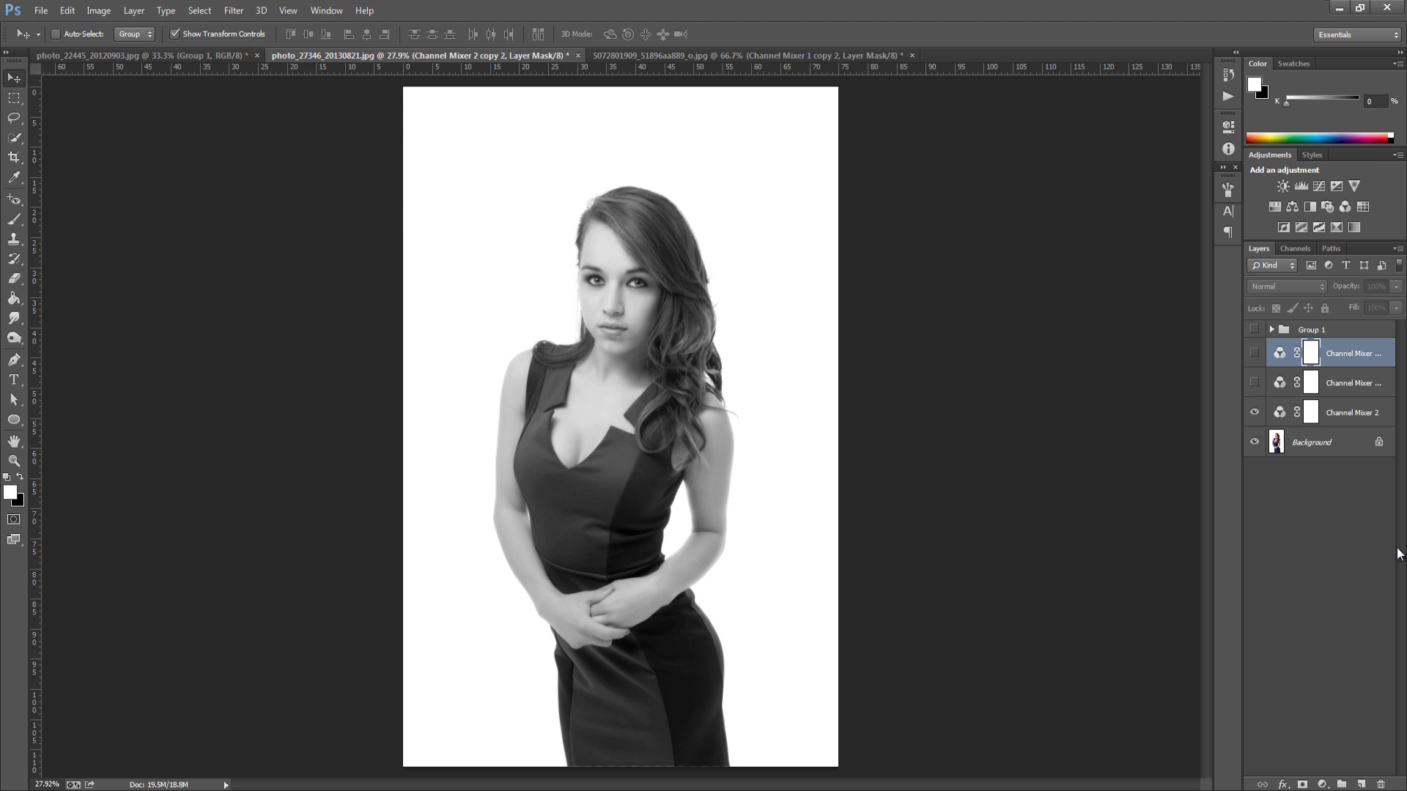
Set the opacity of the lowest Channel Mixer layer to 32%.
{"action": "double_click", "coordinate": [1279, 414]}
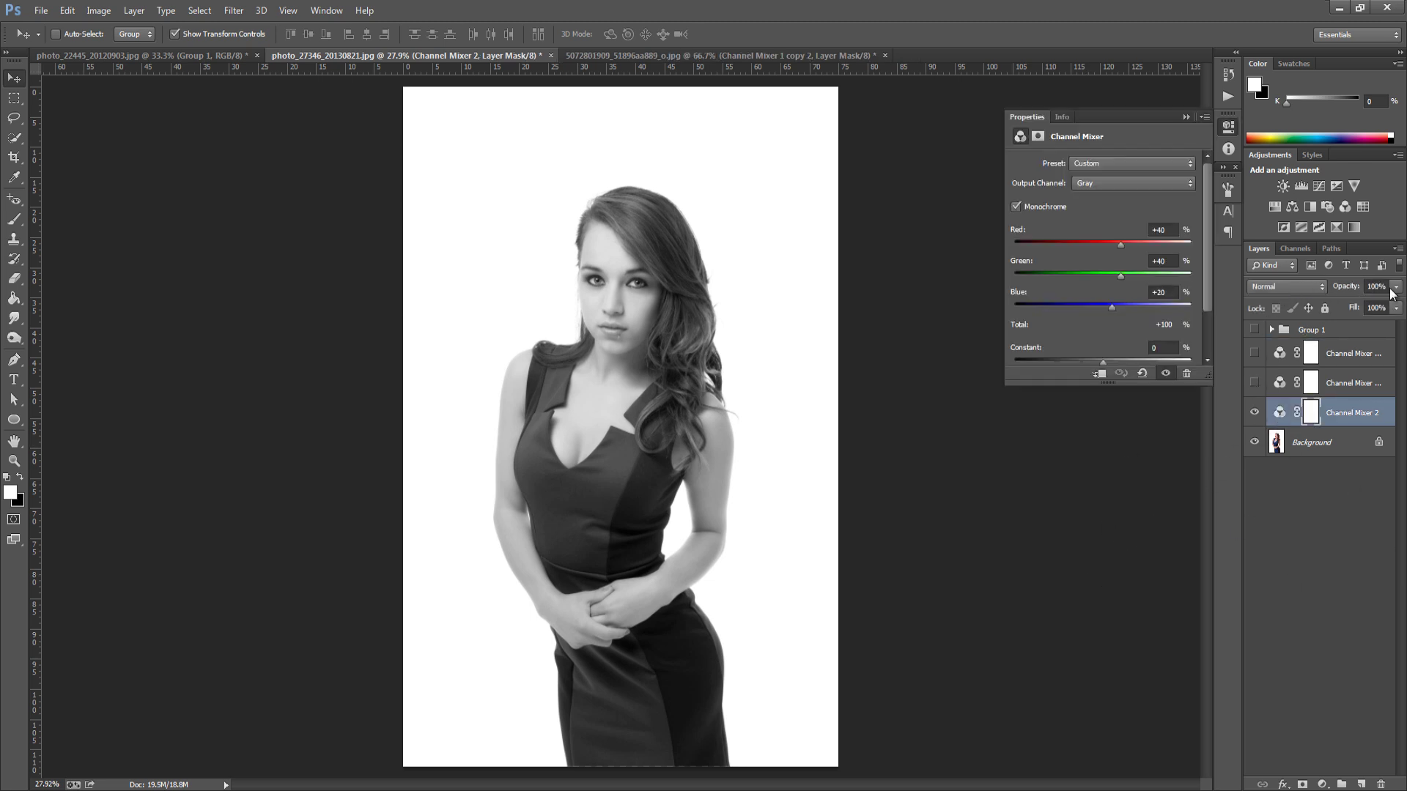
{"action": "left_click", "coordinate": [1346, 287]}
{"action": "type", "text": "32"}
Show the middle Channel Mixer copy and set it to Screen blend mode at 20% opacity.
{"action": "left_click", "coordinate": [1254, 383]}
{"action": "left_click", "coordinate": [1282, 387]}
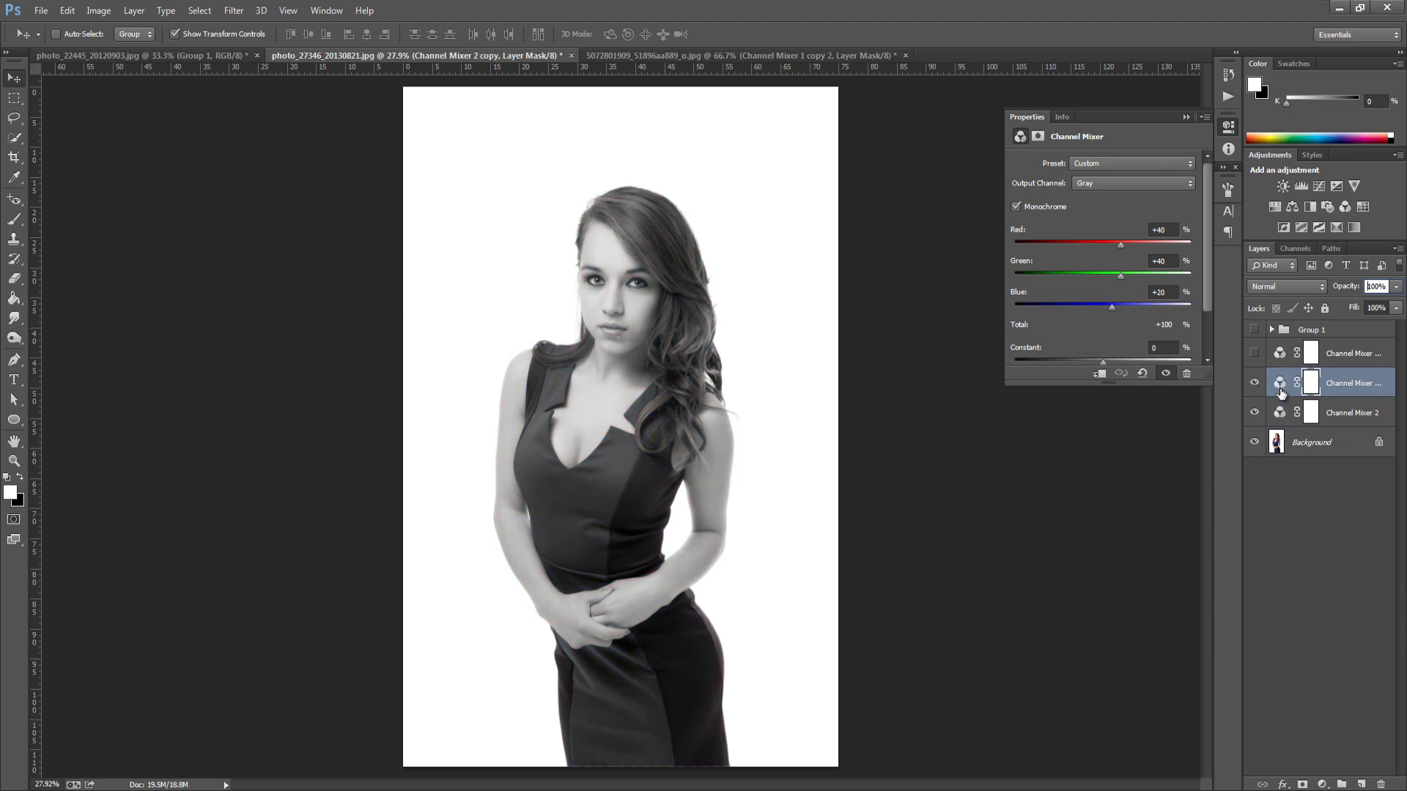
{"action": "left_click", "coordinate": [1290, 287]}
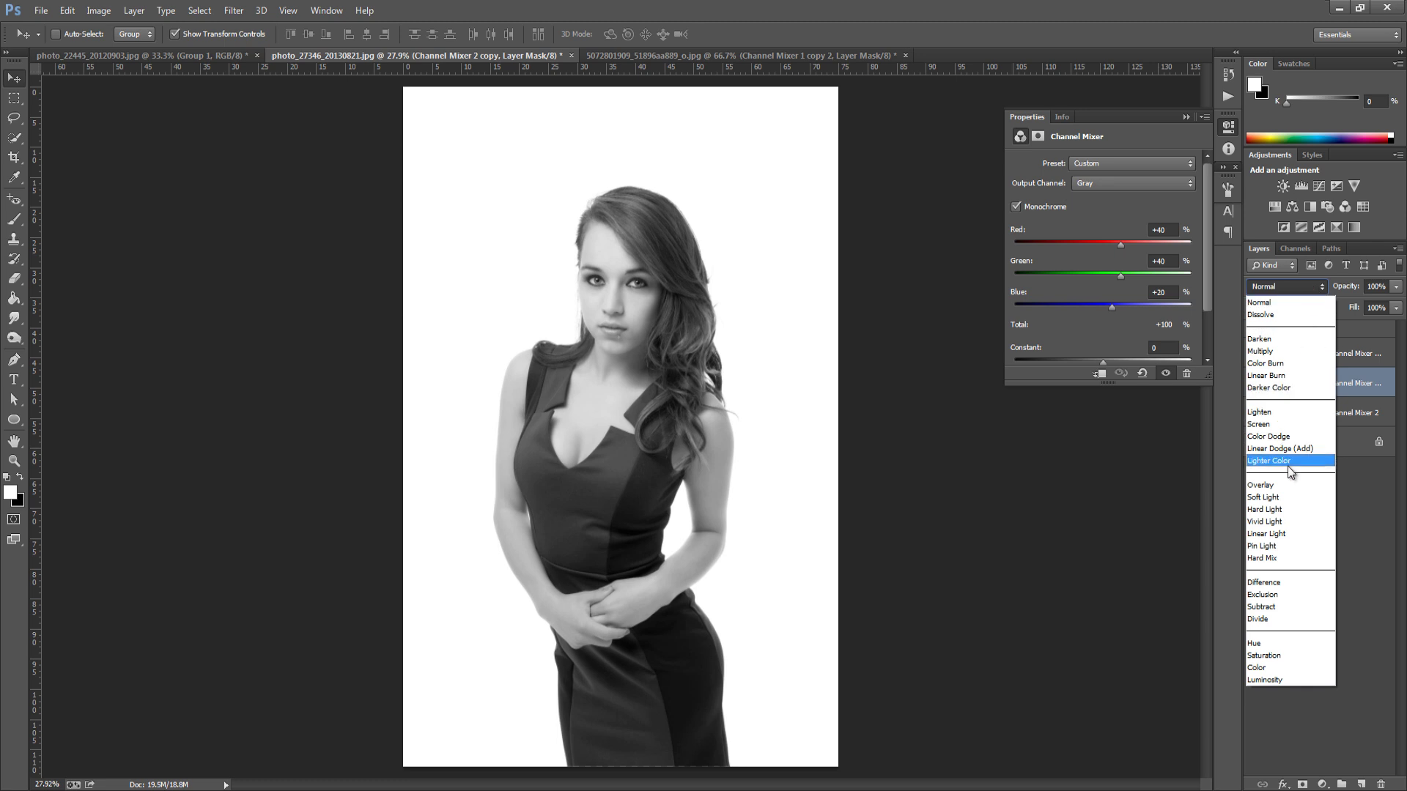
{"action": "left_click", "coordinate": [1275, 425]}
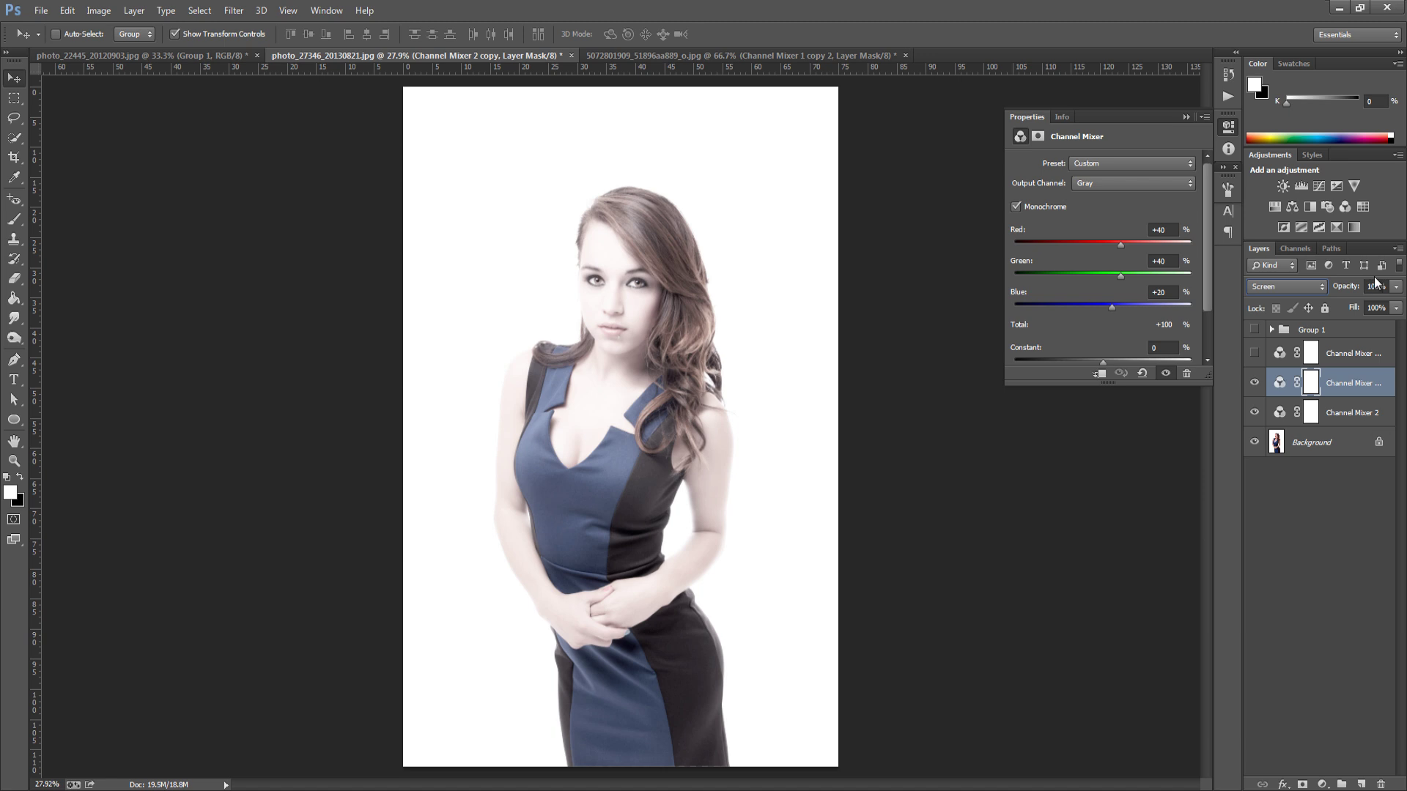
{"action": "left_click", "coordinate": [1396, 287]}
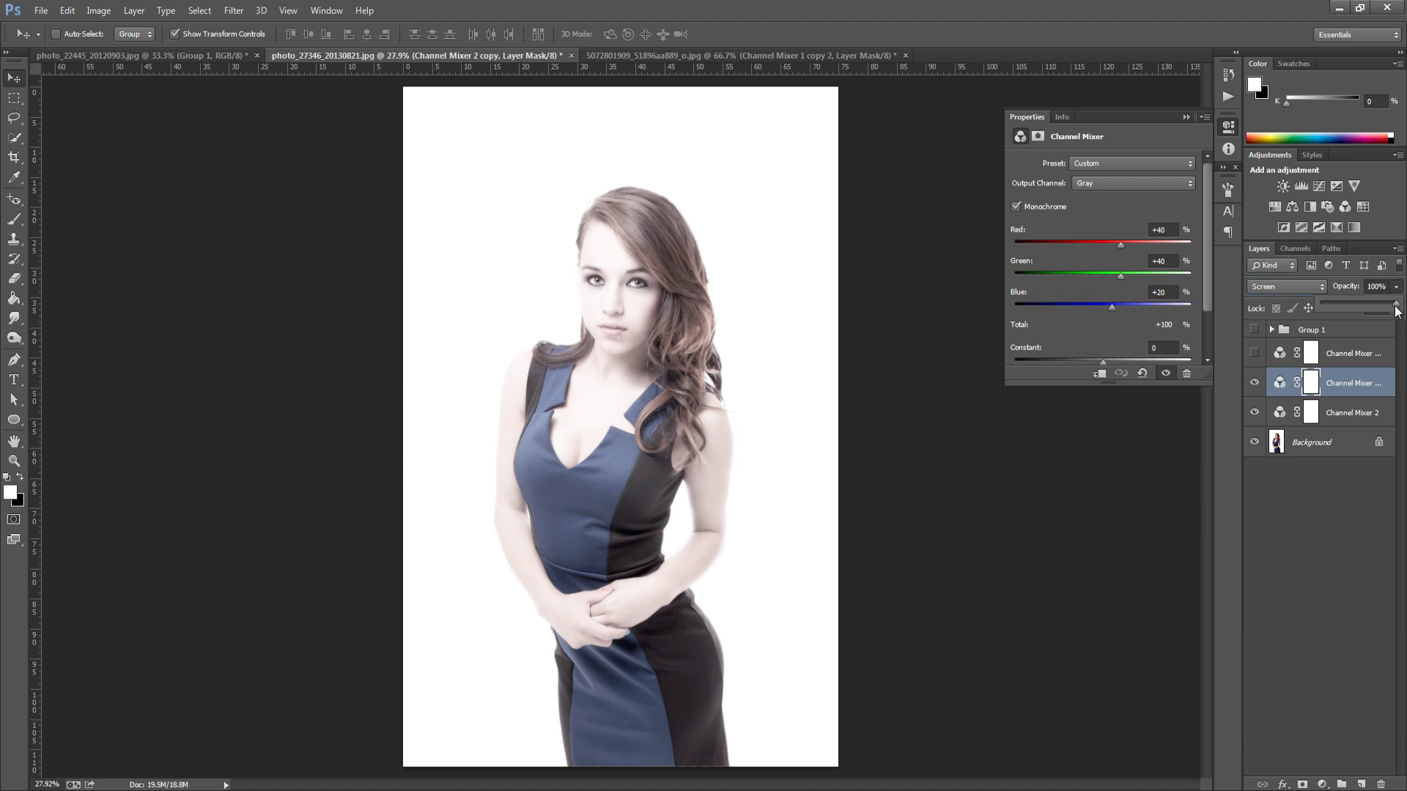
{"action": "left_click_drag", "start_coordinate": [1396, 311], "coordinate": [1342, 301]}
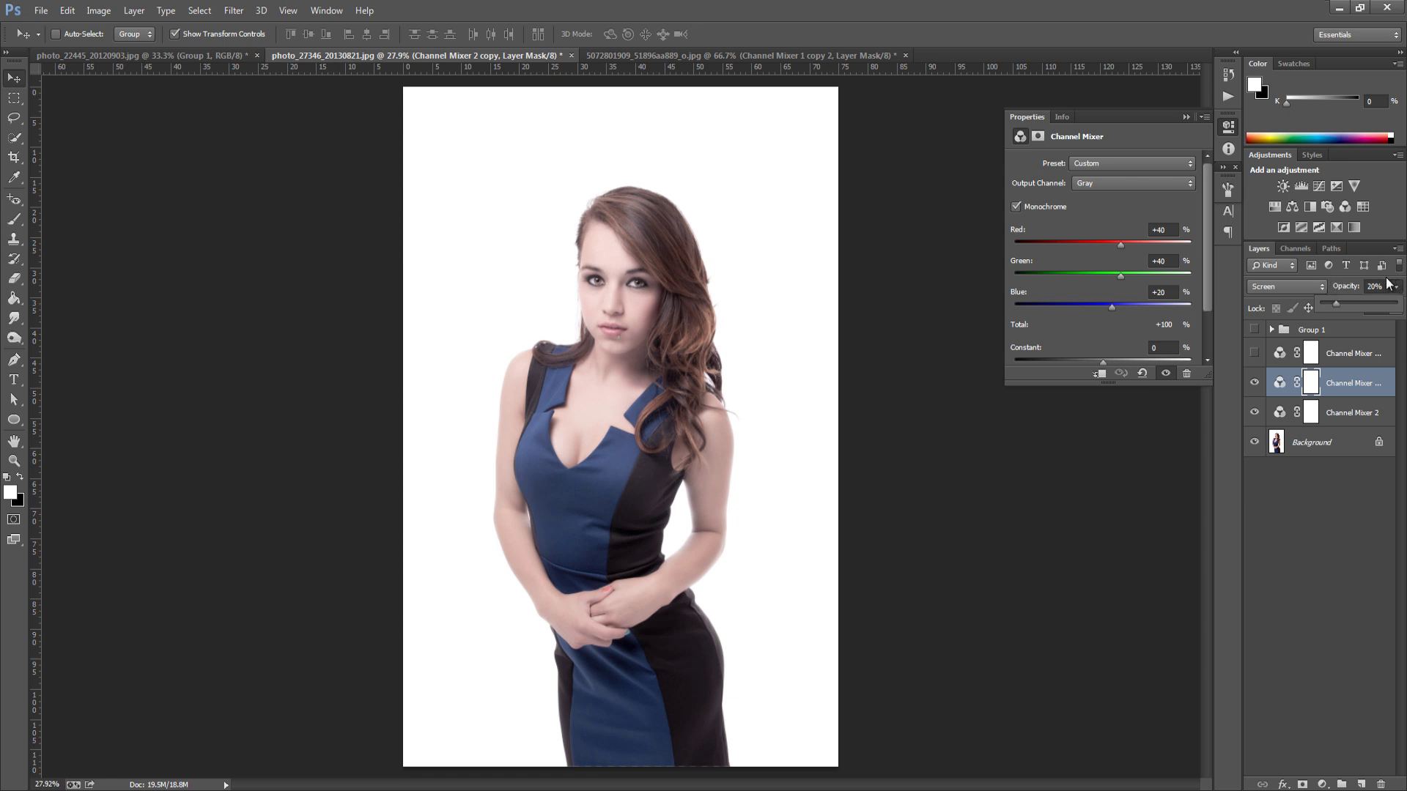
Compare the photo with and without the Screen-mode Channel Mixer layer.
{"action": "left_click", "coordinate": [1253, 382]}
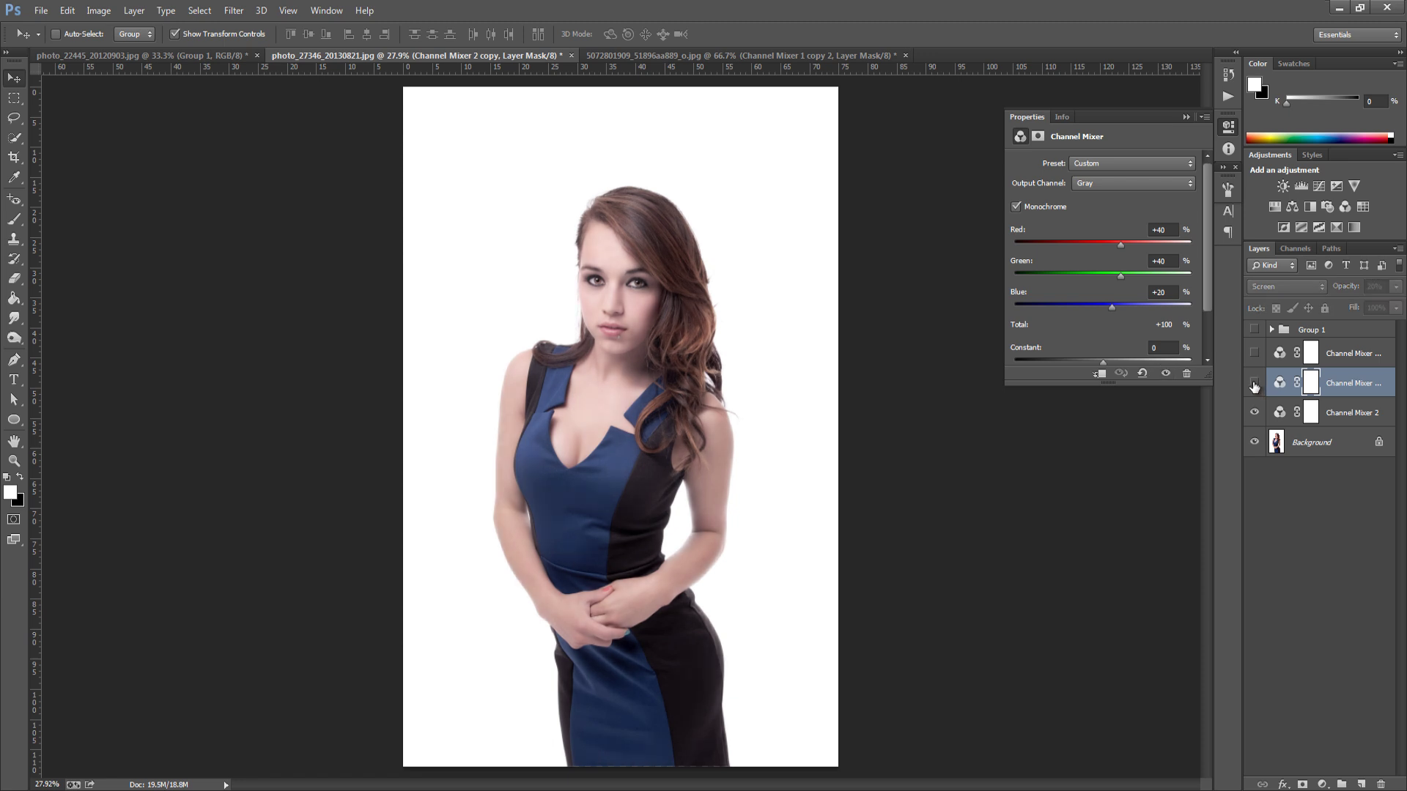
{"action": "left_click", "coordinate": [1254, 384]}
{"action": "left_click", "coordinate": [1254, 383]}
{"action": "left_click", "coordinate": [1253, 383]}
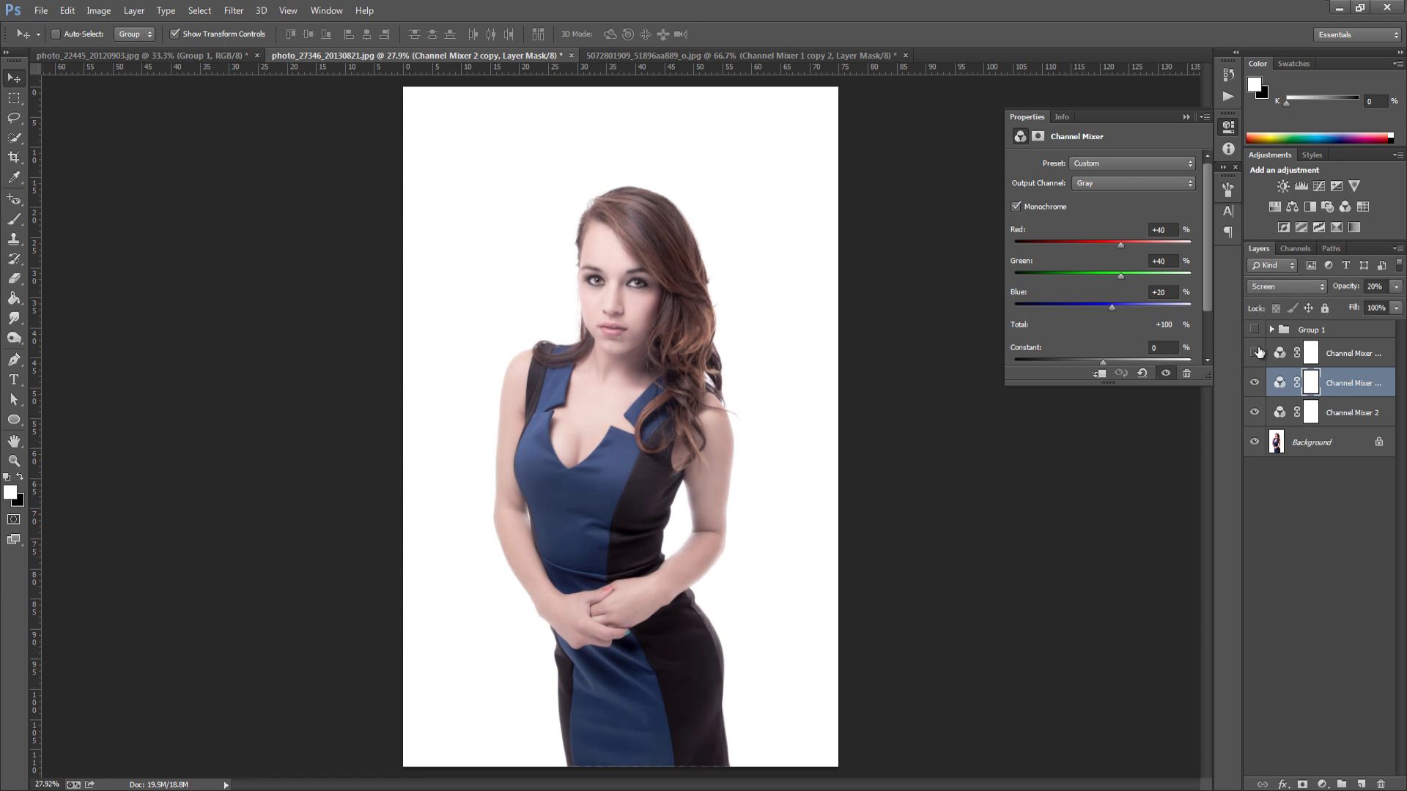
Show the topmost Channel Mixer copy and set its blend mode to Soft Light.
{"action": "left_click", "coordinate": [1255, 354]}
{"action": "left_click", "coordinate": [1281, 355]}
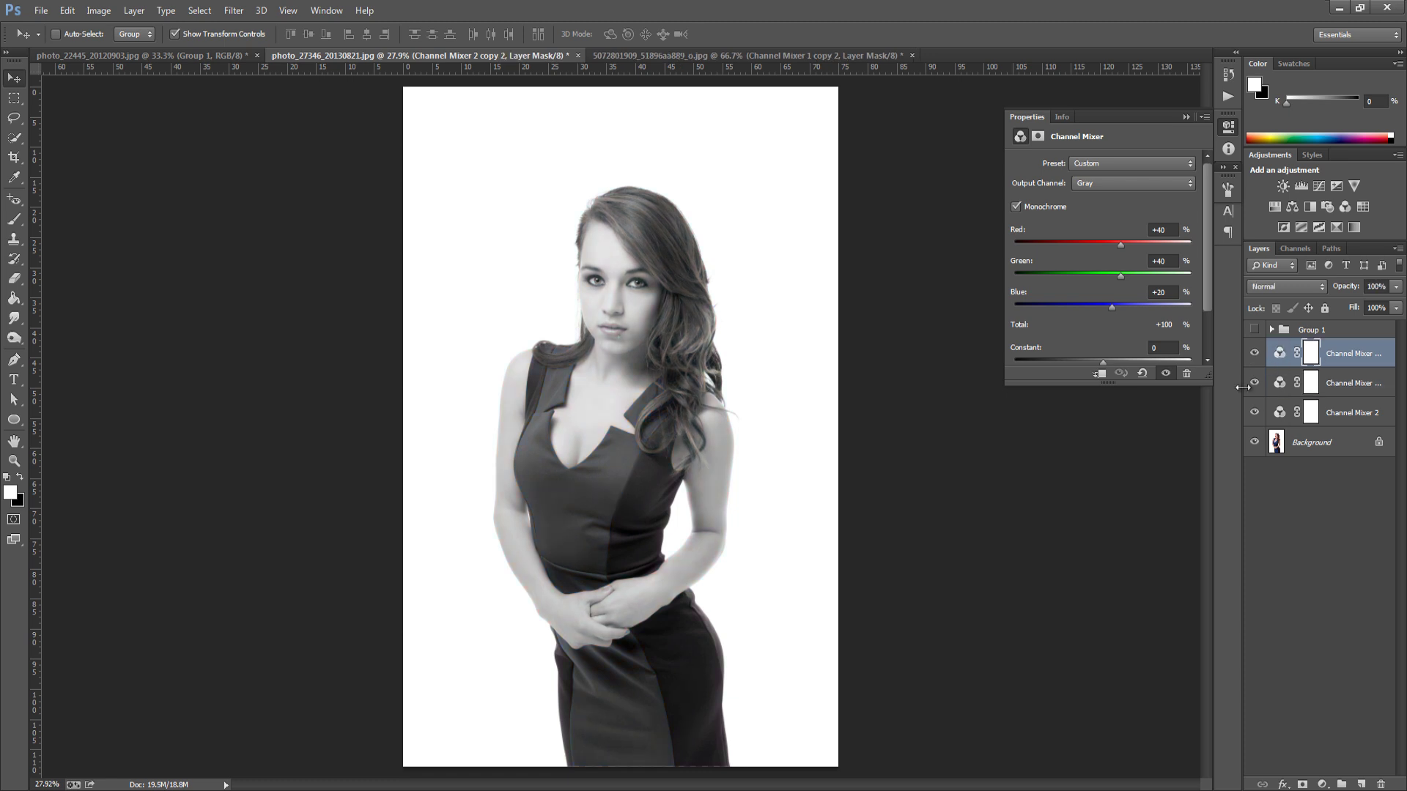
{"action": "left_click", "coordinate": [1283, 291]}
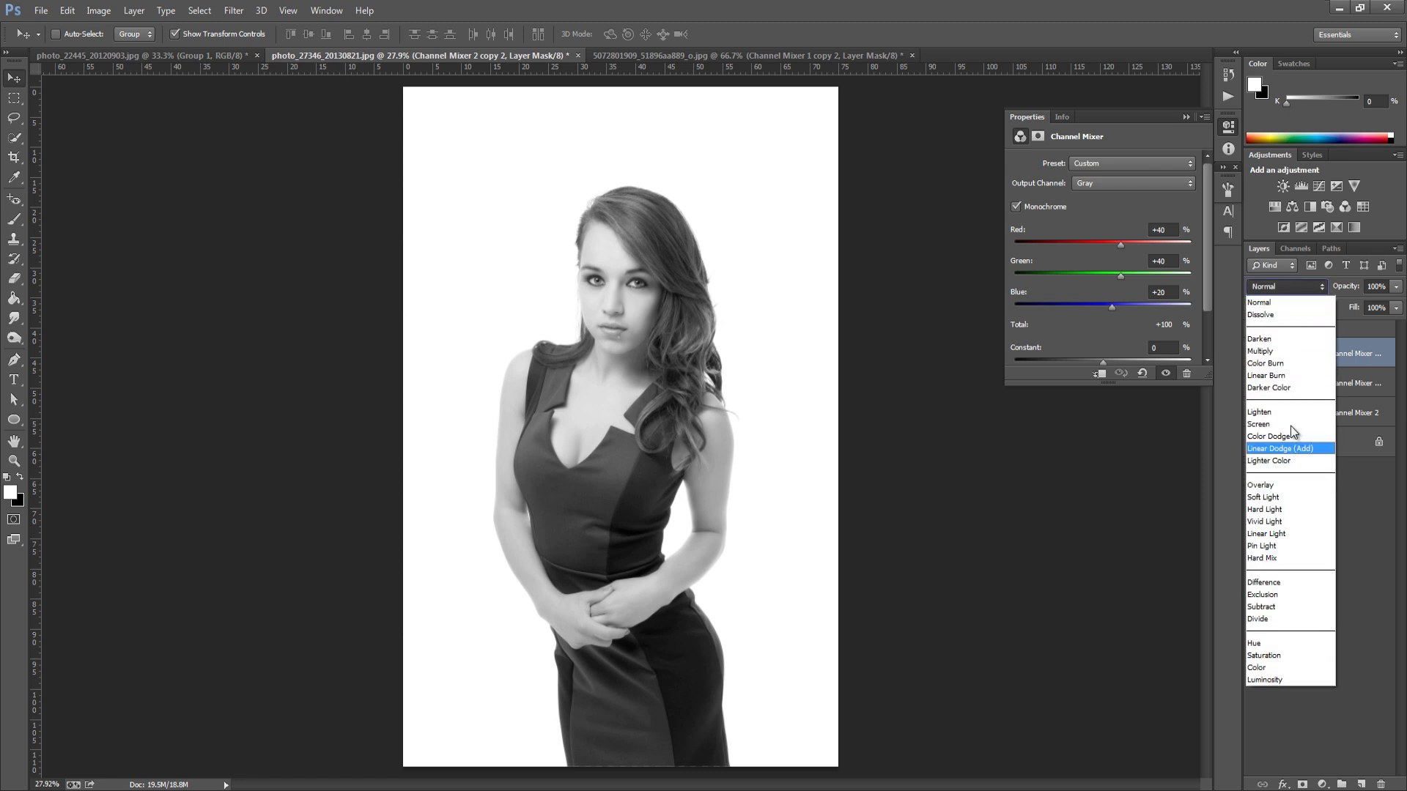
{"action": "left_click", "coordinate": [1284, 498]}
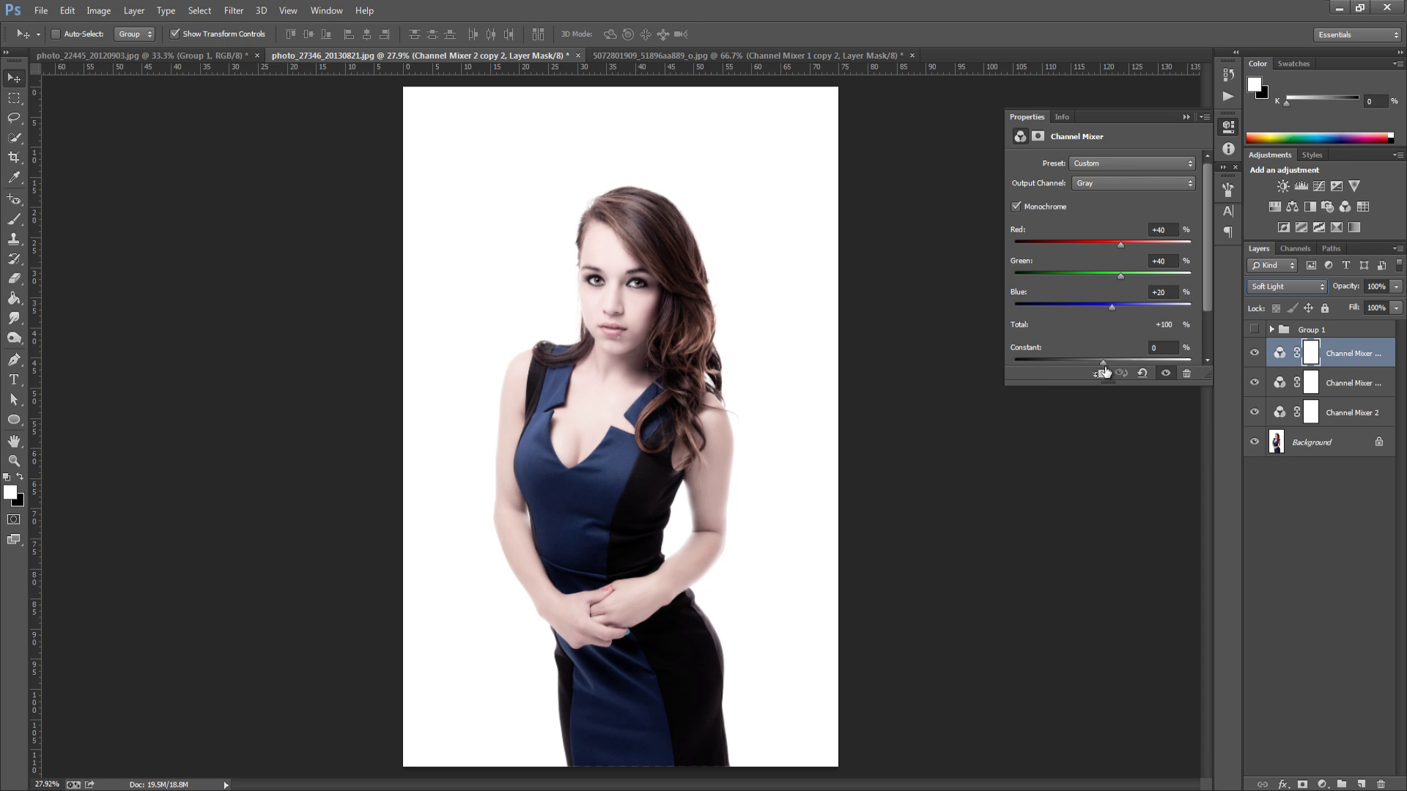
Lower the Constant value of the Soft Light Channel Mixer layer to -58%.
{"action": "mouse_move", "coordinate": [1102, 362]}
{"action": "left_mouse_down"}
{"action": "mouse_move", "coordinate": [1082, 358]}
{"action": "mouse_move", "coordinate": [1103, 346]}
{"action": "mouse_move", "coordinate": [1088, 345]}
{"action": "left_mouse_up"}
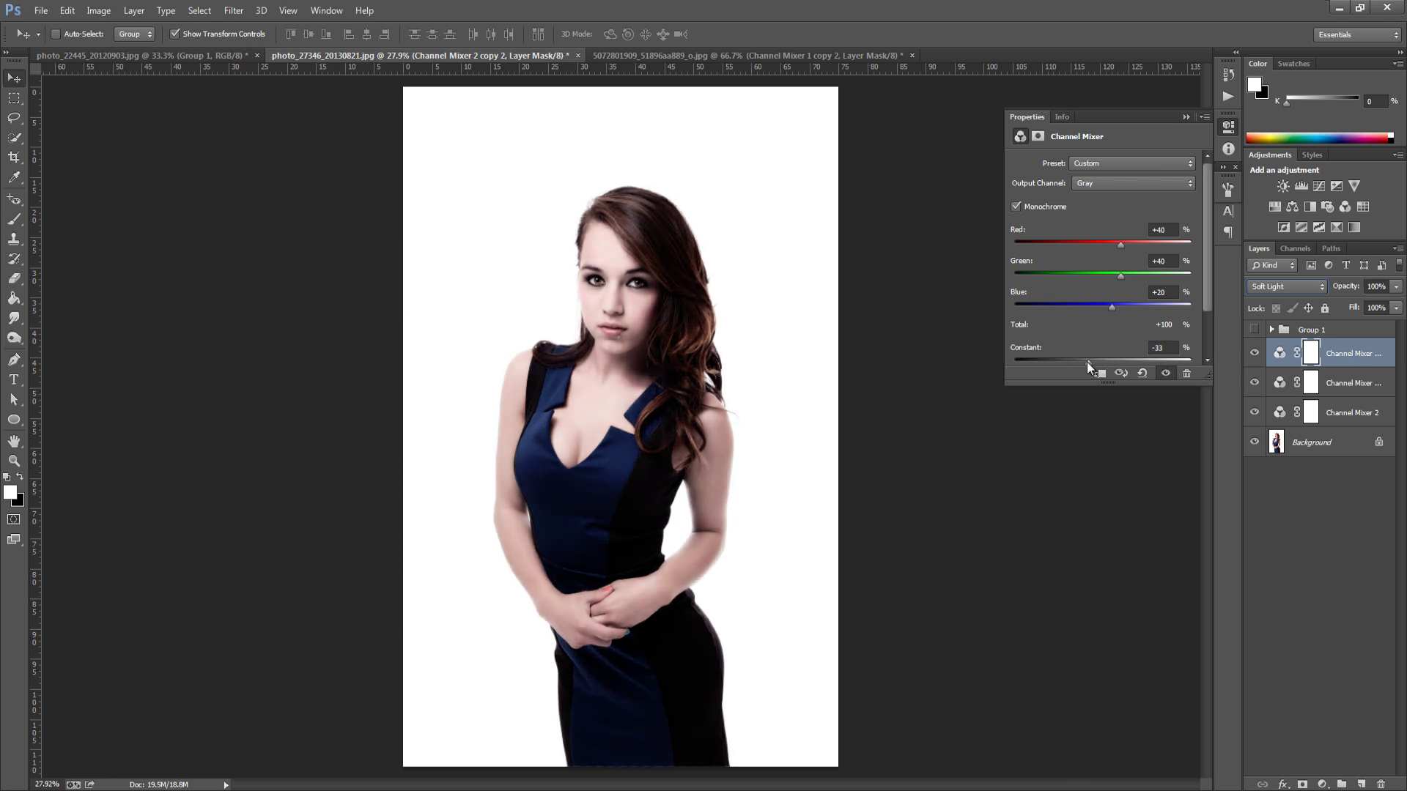
{"action": "left_click_drag", "start_coordinate": [1088, 362], "coordinate": [1081, 359]}
{"action": "left_click", "coordinate": [1171, 347]}
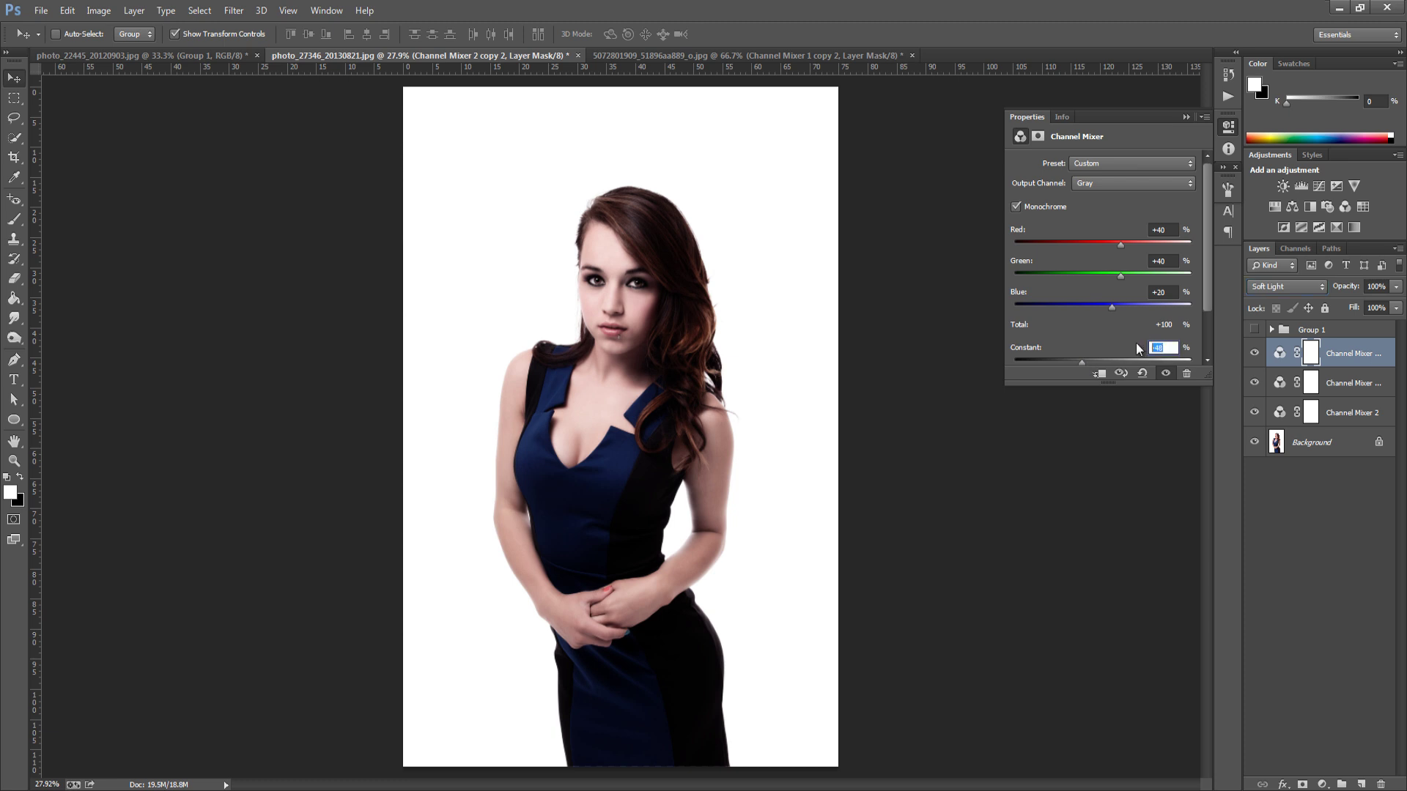
{"action": "type", "text": "-58"}
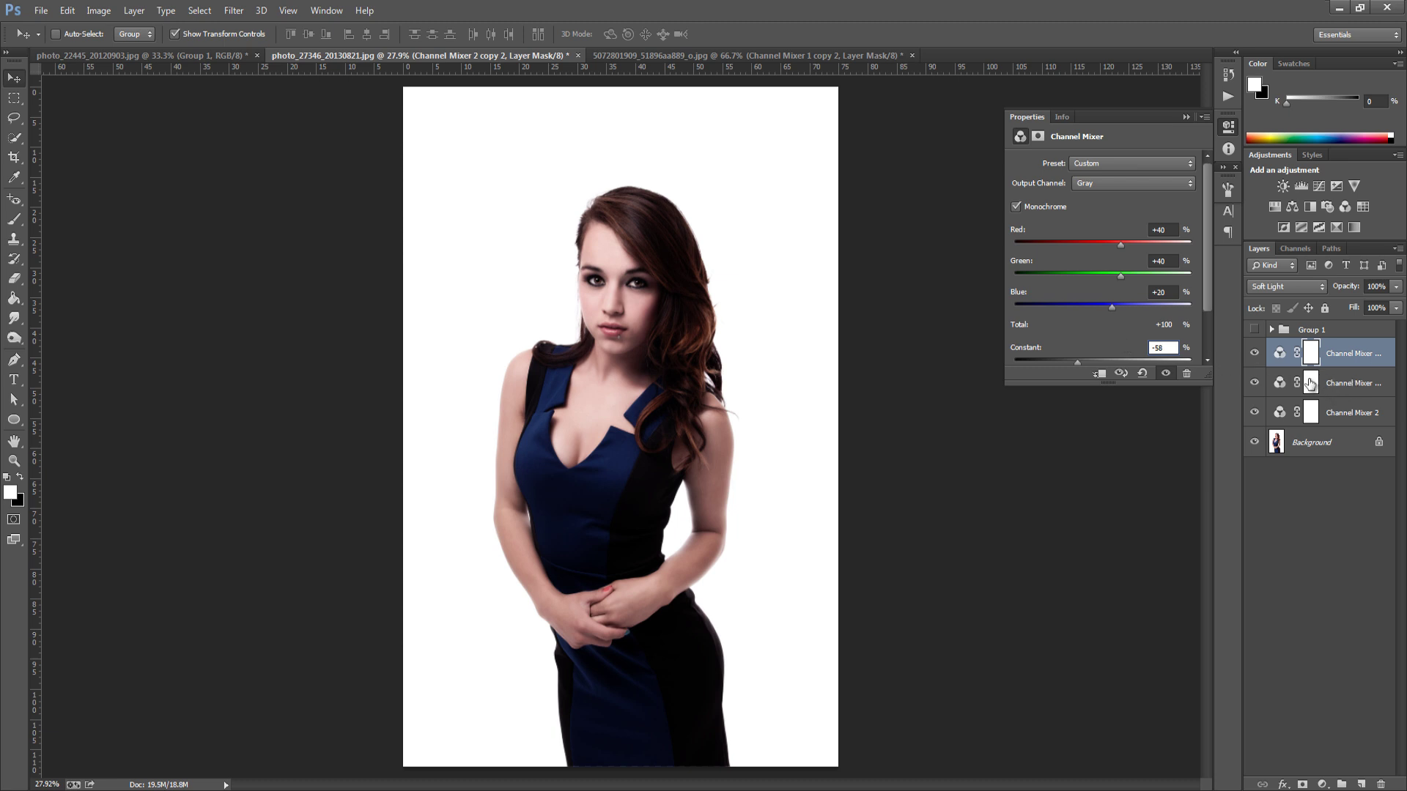
Group the three new Channel Mixer layers together and collapse their adjustment properties.
{"action": "left_click", "coordinate": [1338, 387], "text": "shift"}
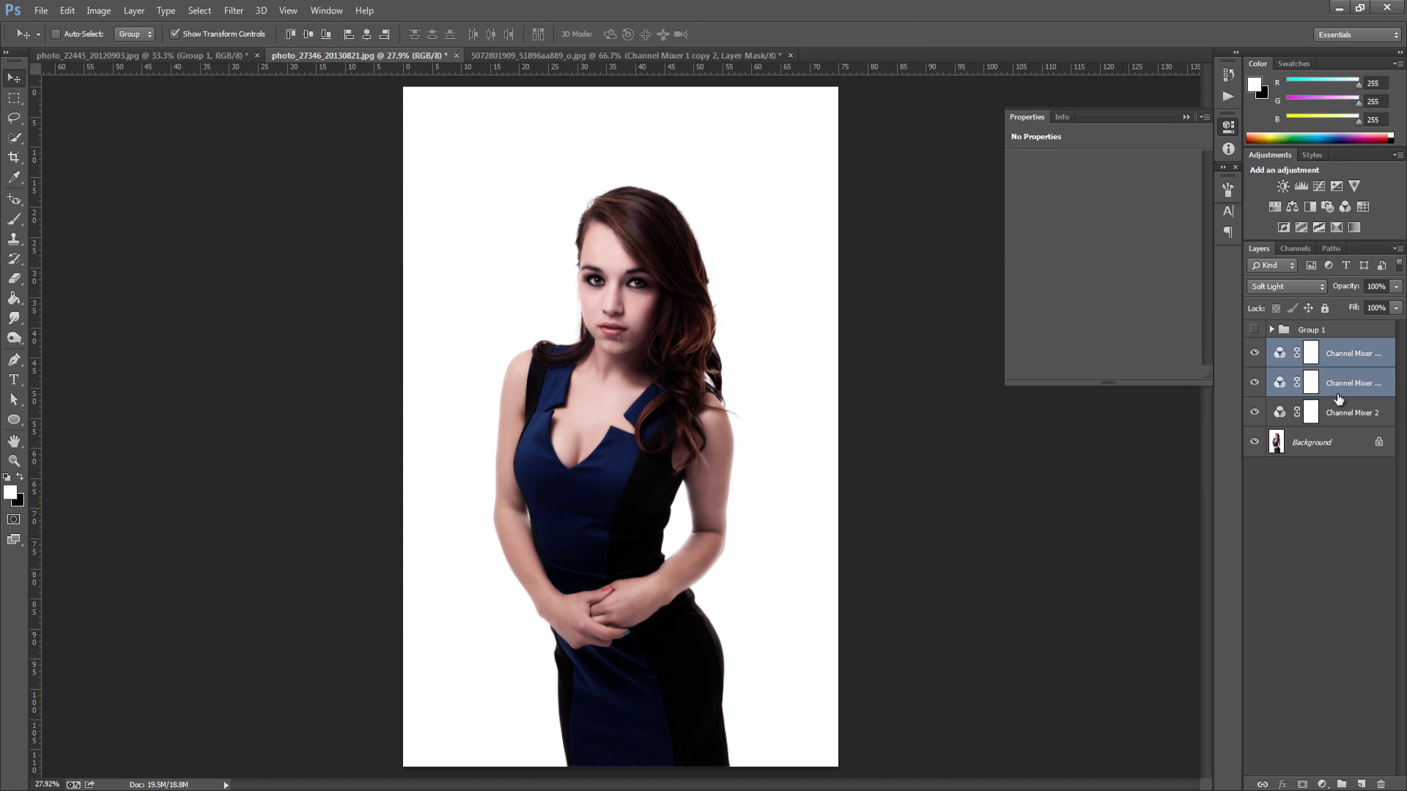
{"action": "left_click", "coordinate": [1321, 420], "text": "shift"}
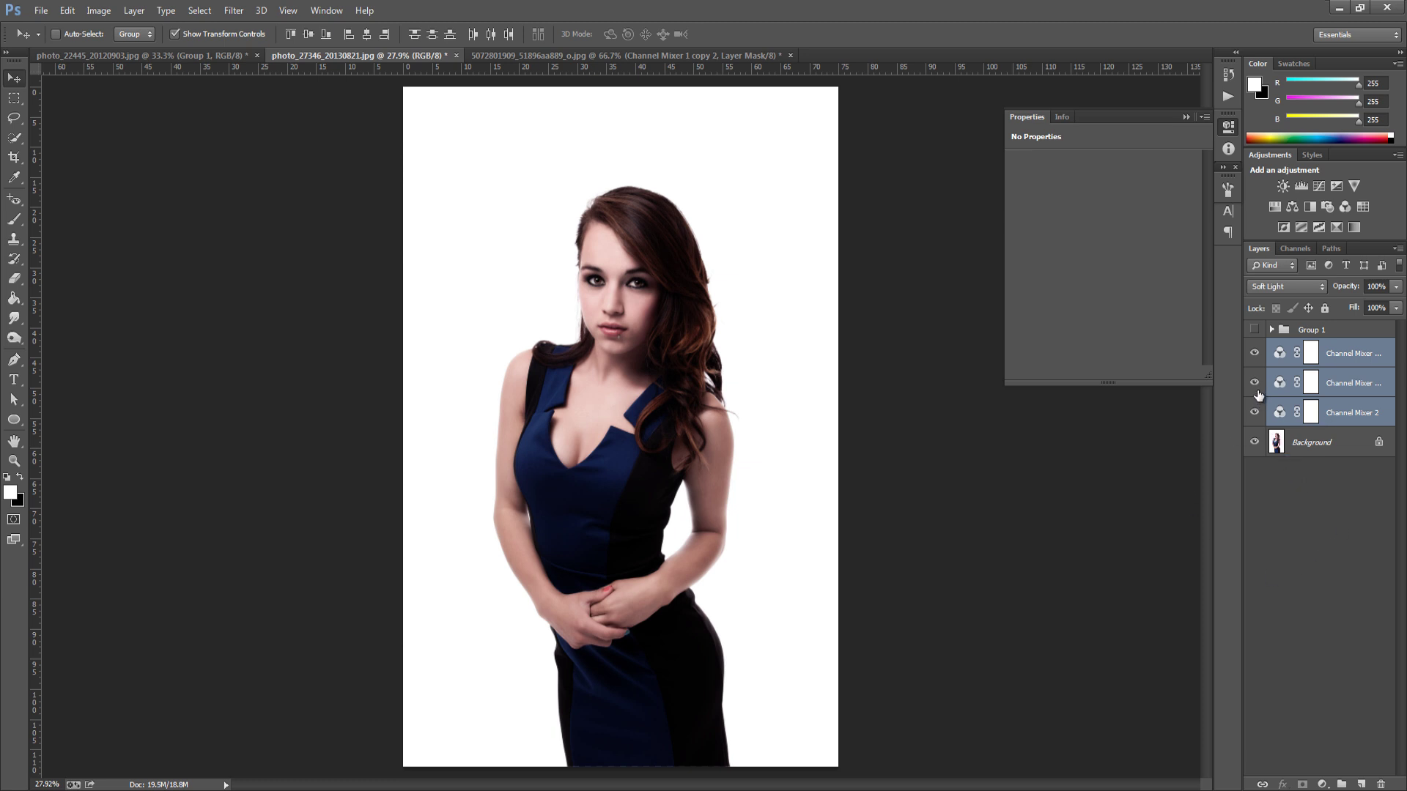
{"action": "key", "text": "ctrl+g"}
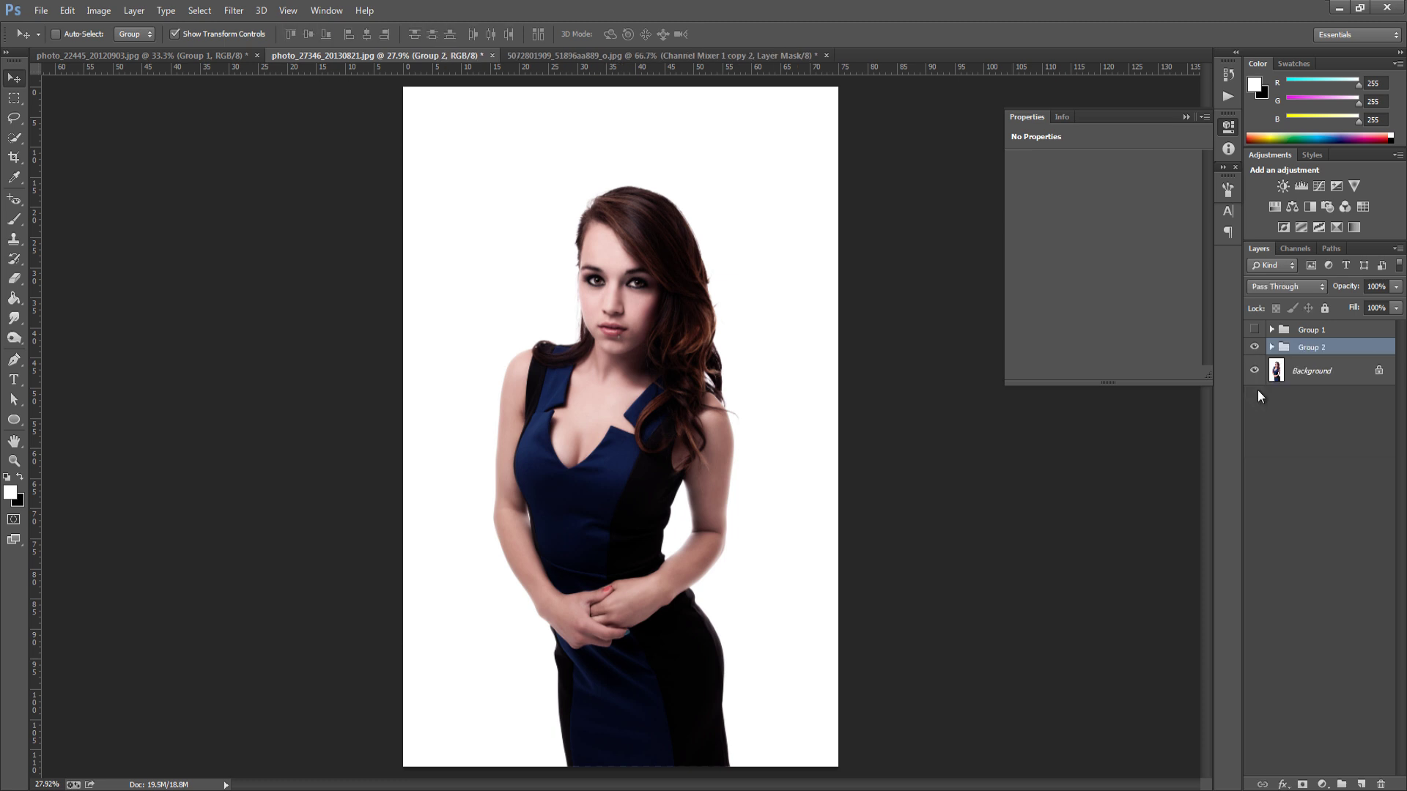
{"action": "left_click", "coordinate": [1186, 117]}
Compare the portrait before and after the effect by switching the new layer group's visibility.
{"action": "left_click", "coordinate": [1254, 347]}
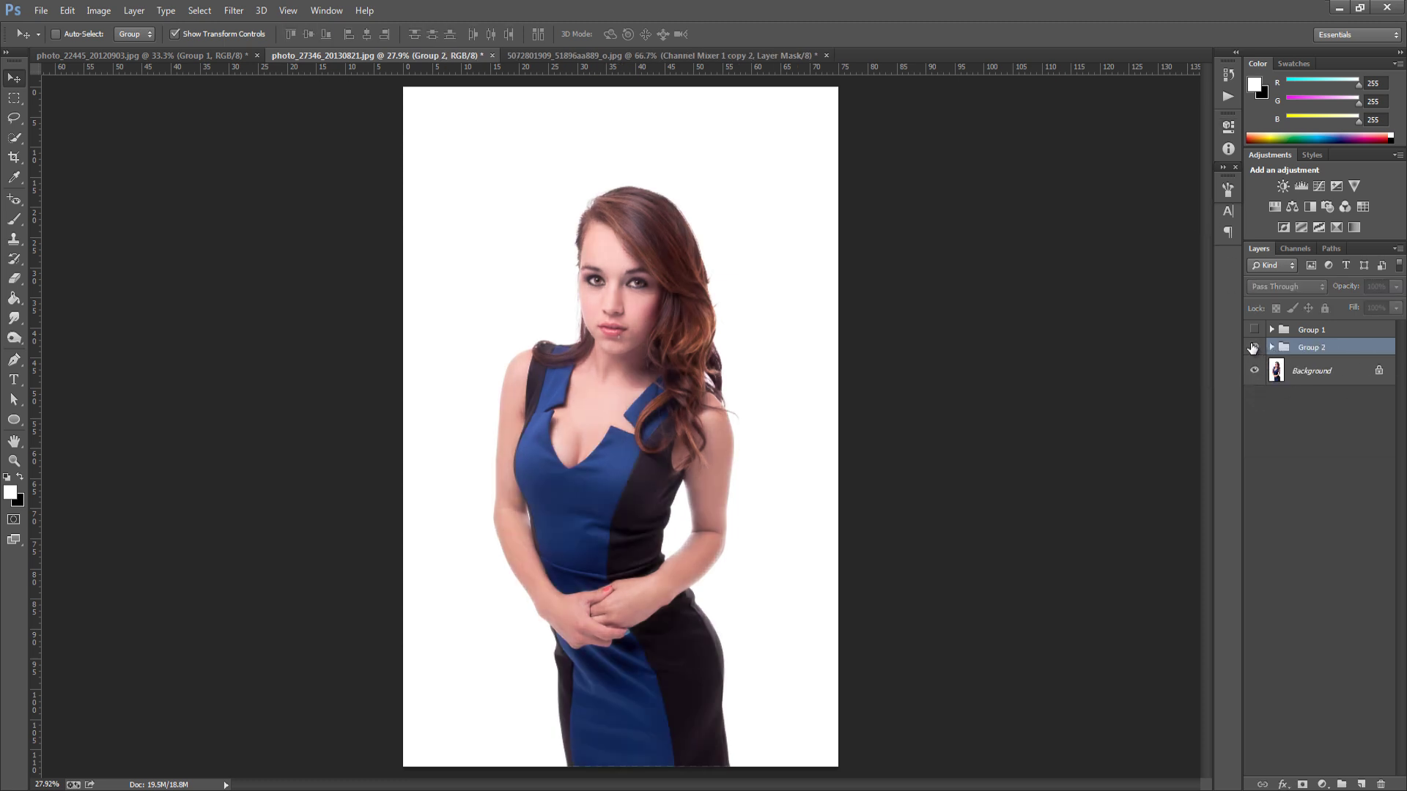
{"action": "left_click", "coordinate": [1254, 347]}
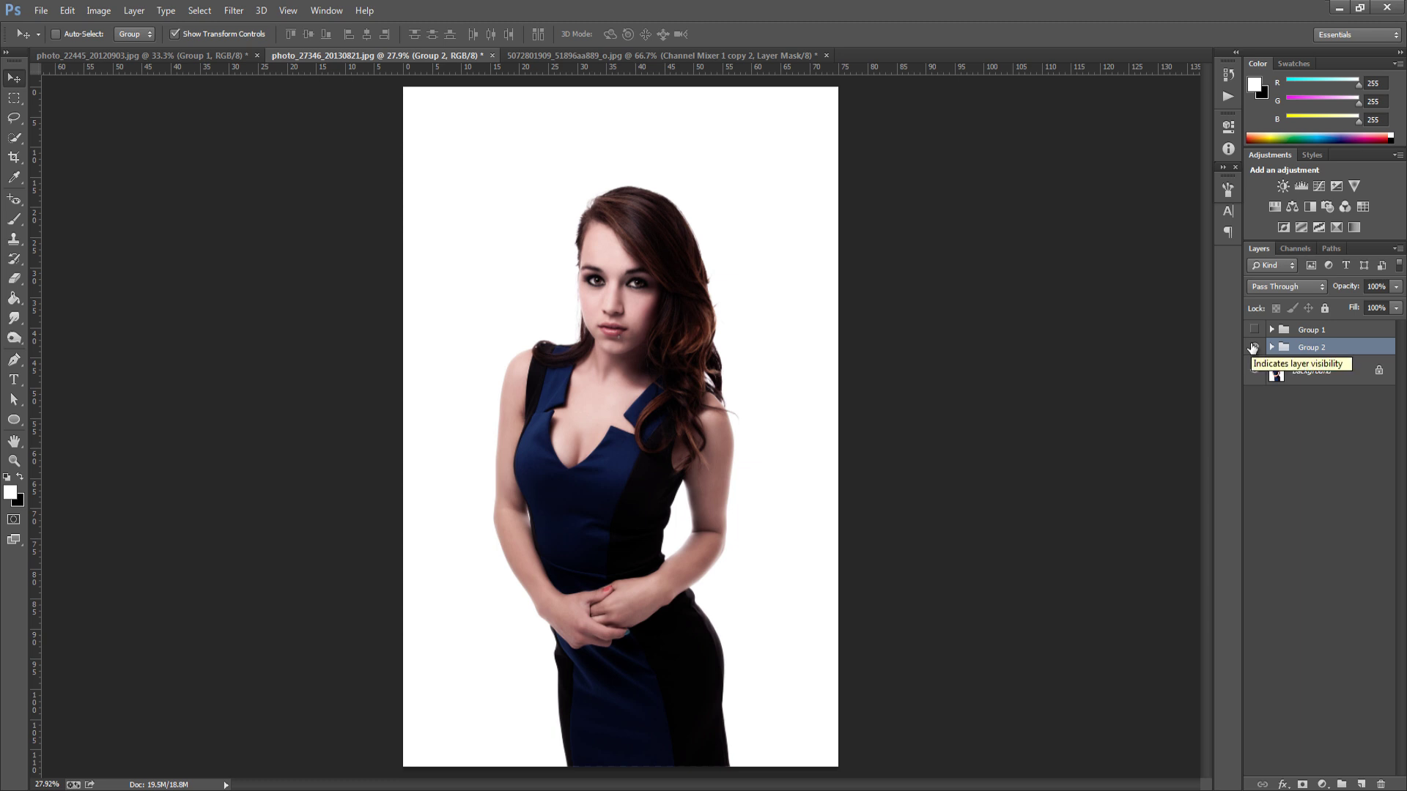
{"action": "left_click", "coordinate": [1254, 347]}
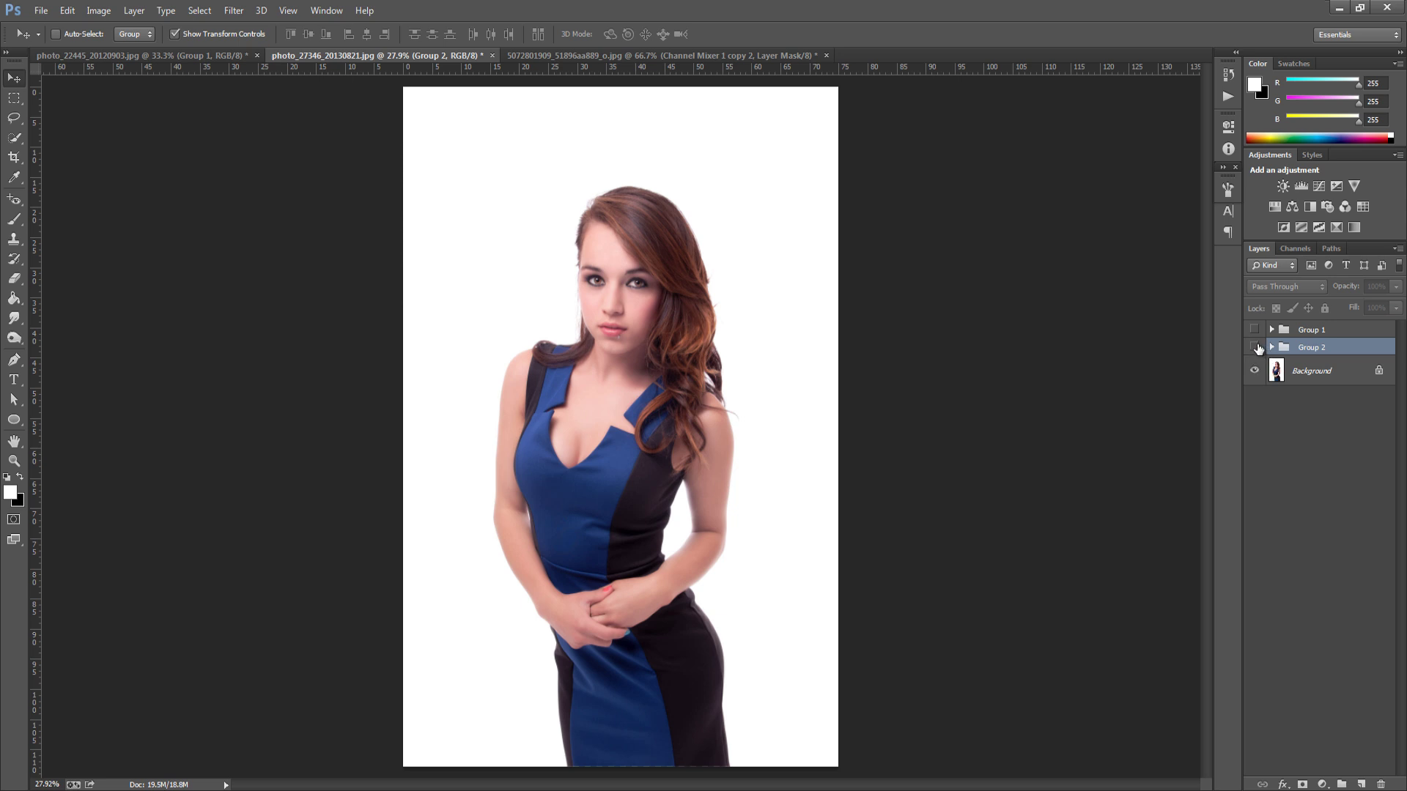
{"action": "left_click", "coordinate": [1256, 347]}
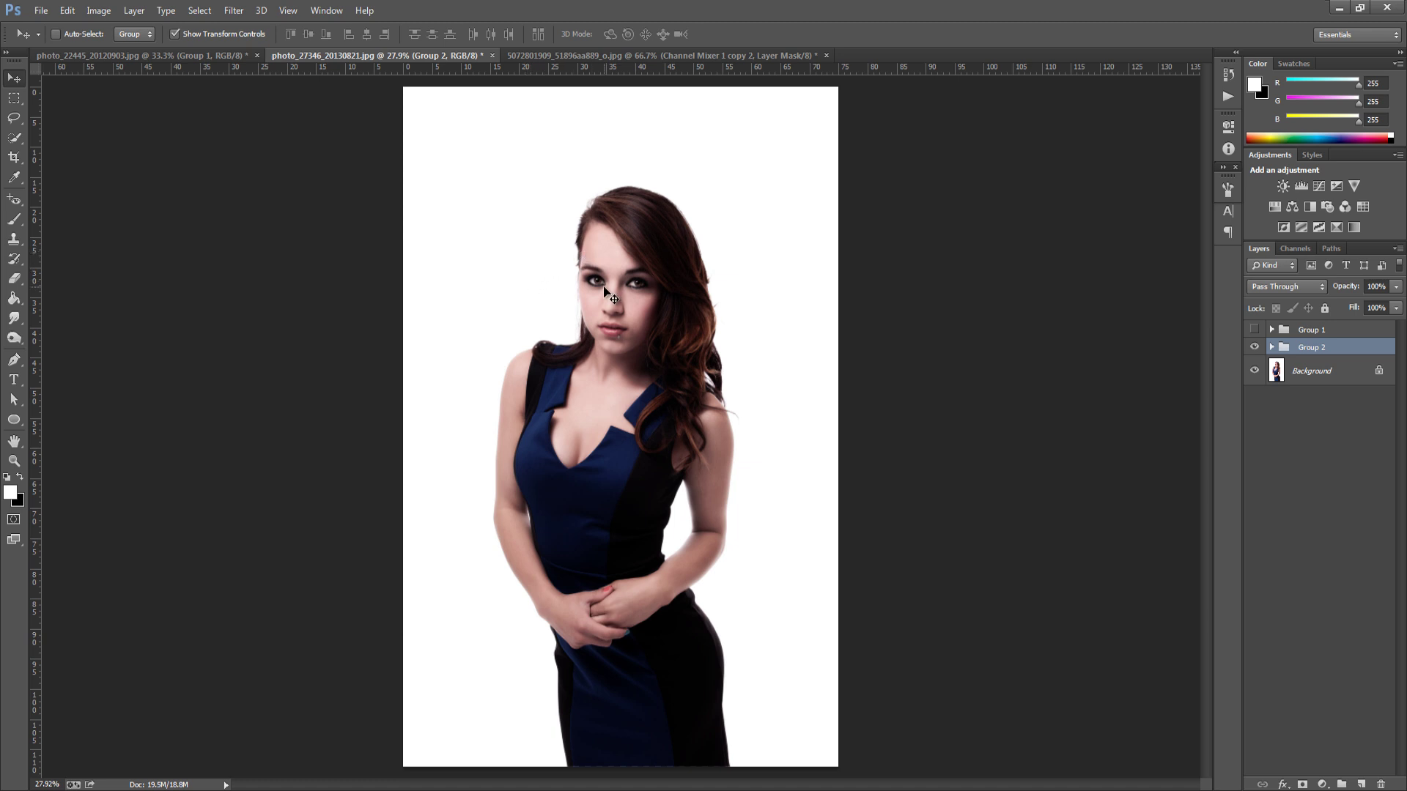
Switch to photo_22445_20120903.jpg and compare it with and without its Group 1 effect.
{"action": "left_click", "coordinate": [177, 55]}
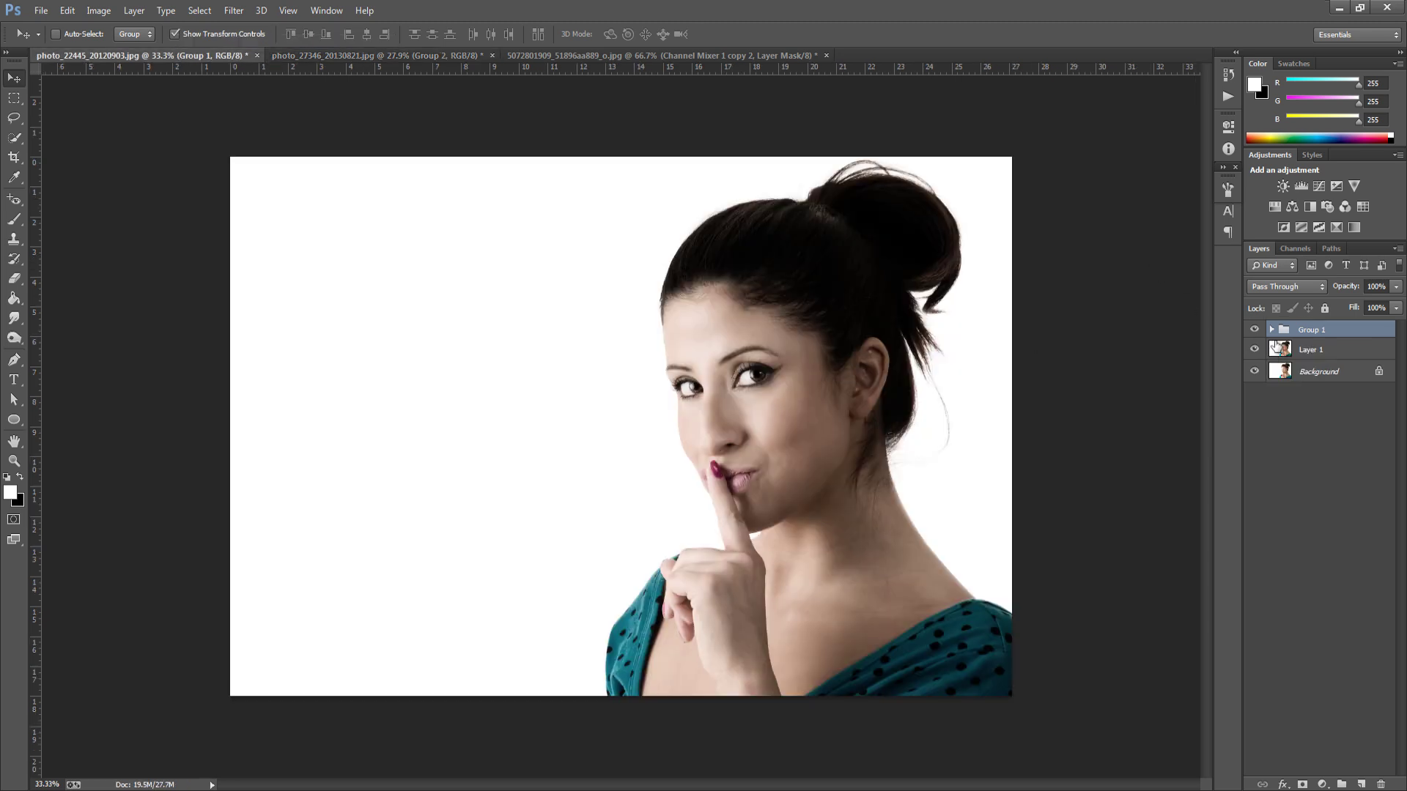
{"action": "left_click", "coordinate": [1255, 329]}
{"action": "left_click", "coordinate": [1254, 329]}
{"action": "left_click", "coordinate": [1255, 330]}
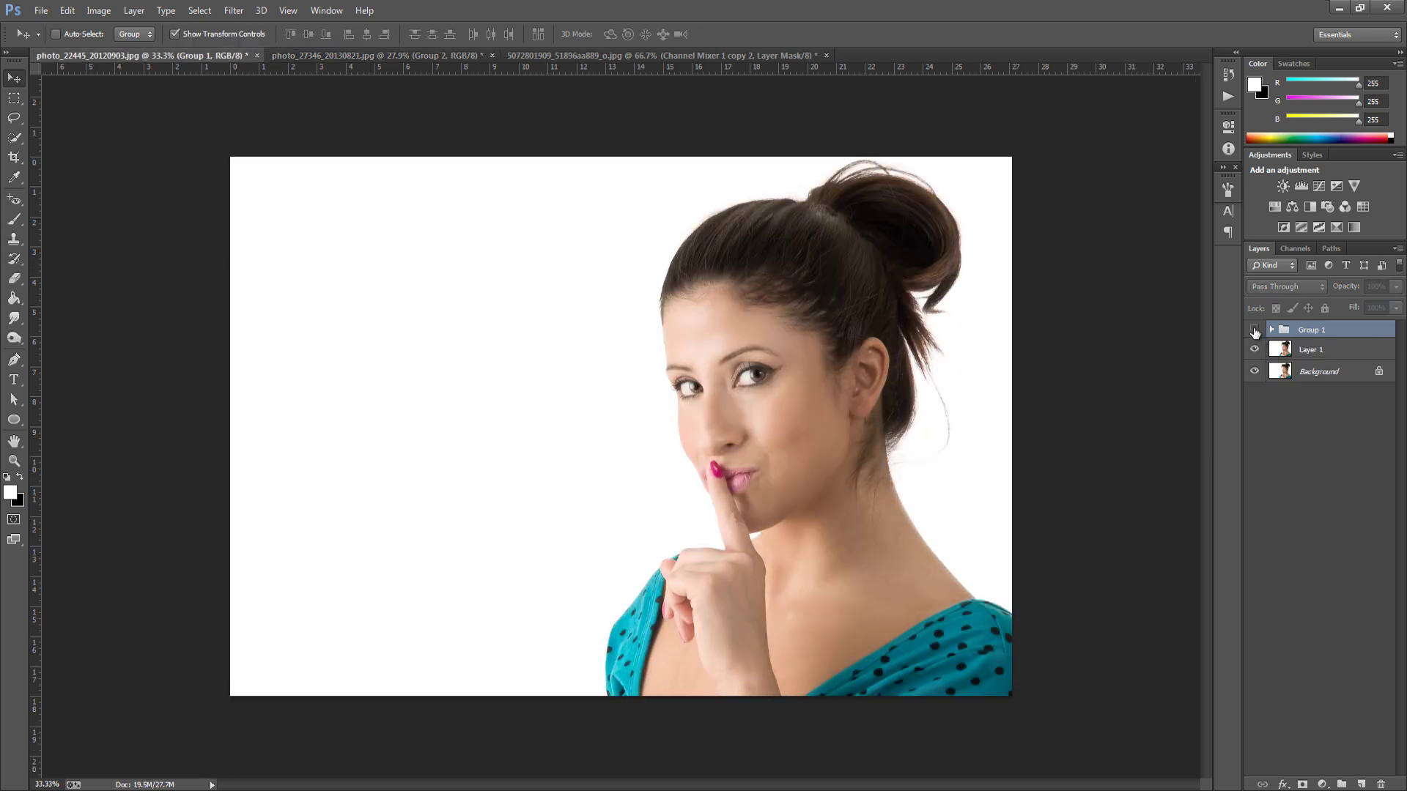
{"action": "left_click", "coordinate": [1254, 330]}
{"action": "left_click", "coordinate": [1254, 330]}
{"action": "left_click", "coordinate": [1253, 330]}
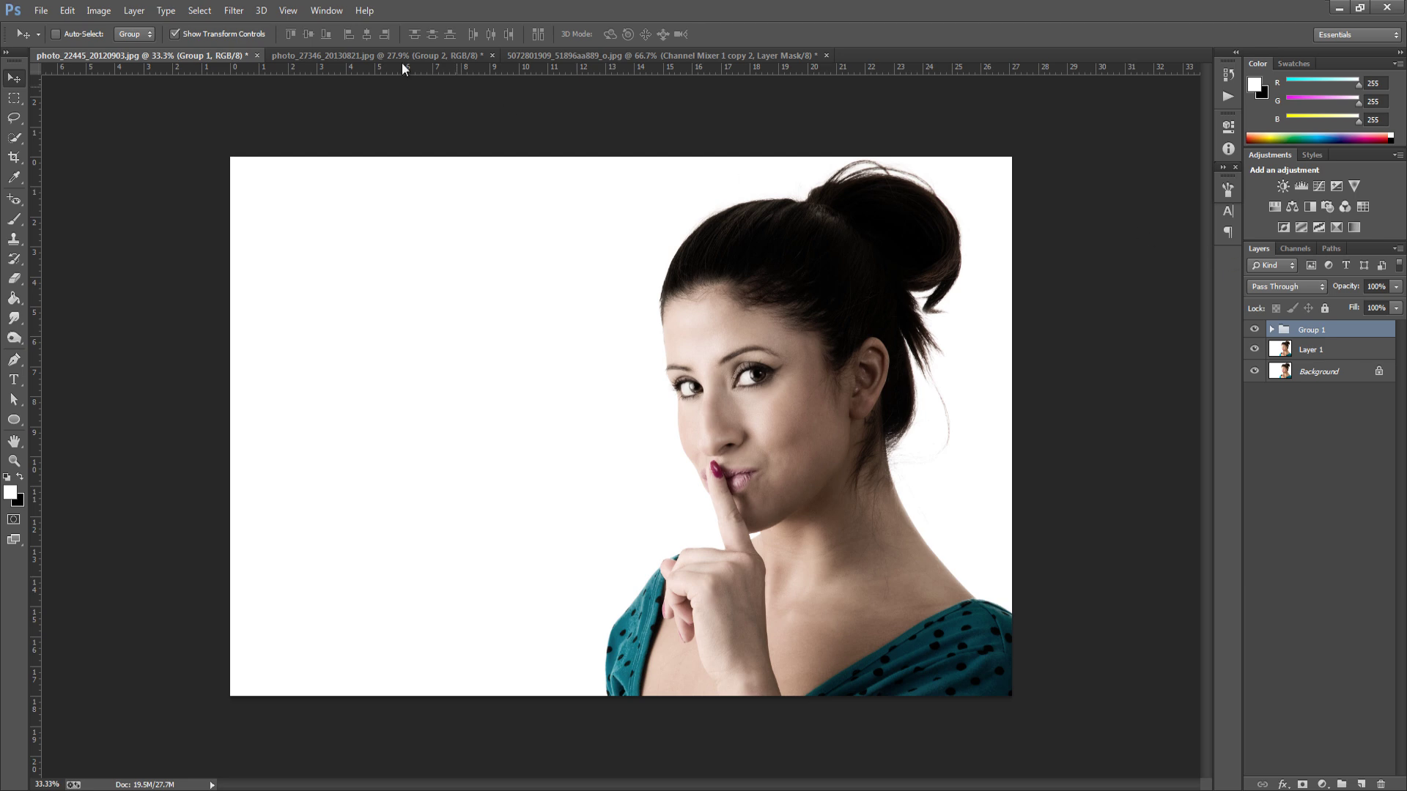
{"action": "left_click", "coordinate": [578, 51]}
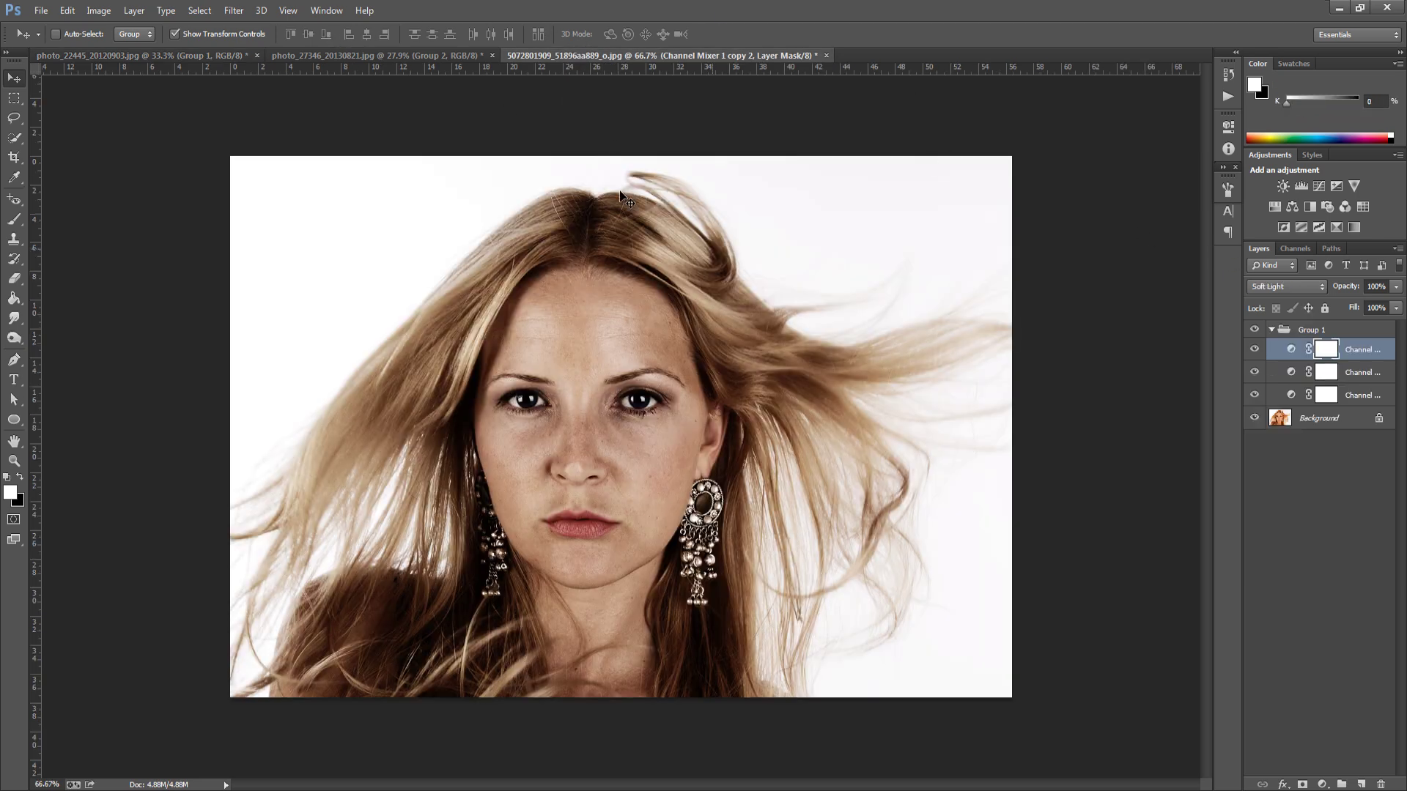
{"action": "left_click", "coordinate": [1272, 330]}
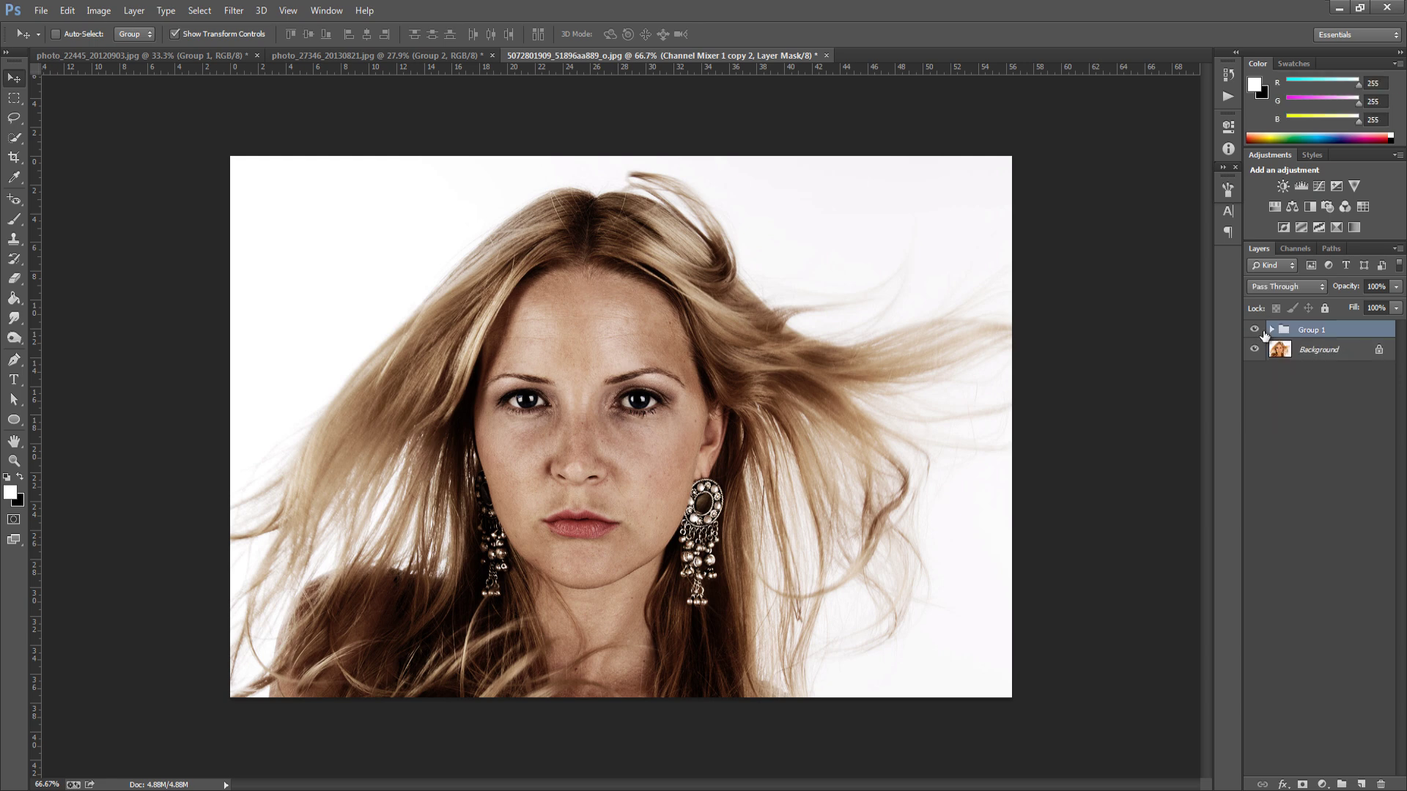
{"action": "left_click", "coordinate": [1255, 330]}
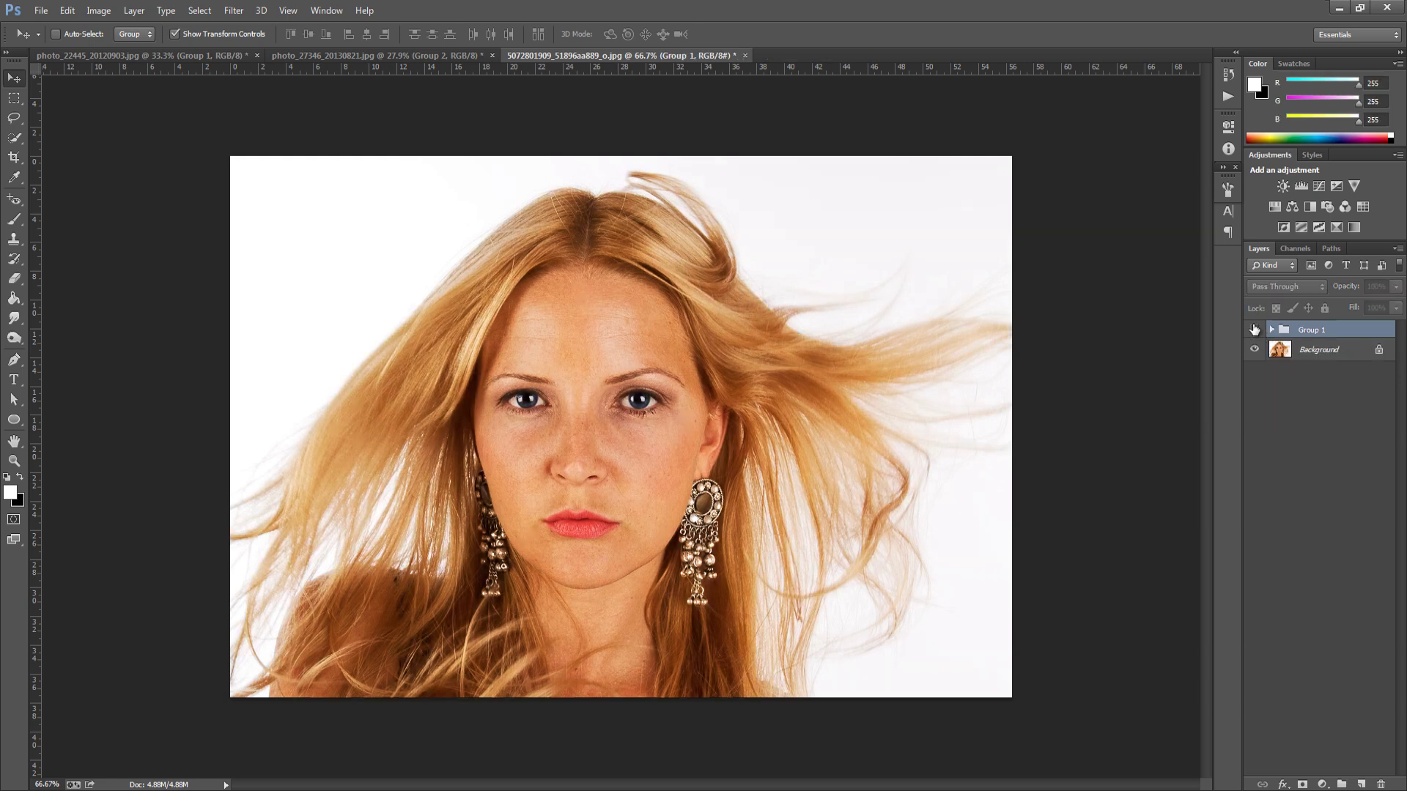
{"action": "left_click", "coordinate": [1255, 329]}
{"action": "left_click", "coordinate": [1253, 329]}
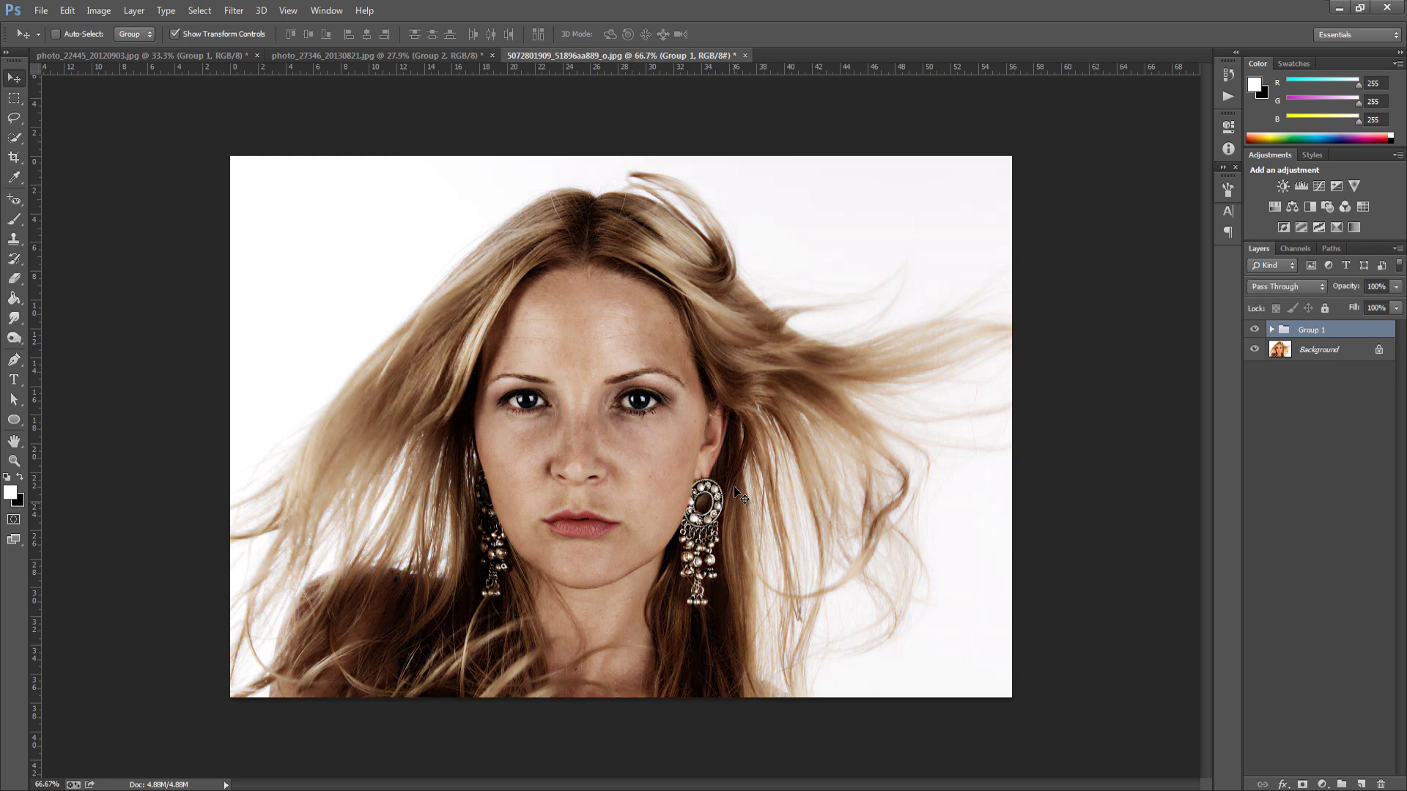